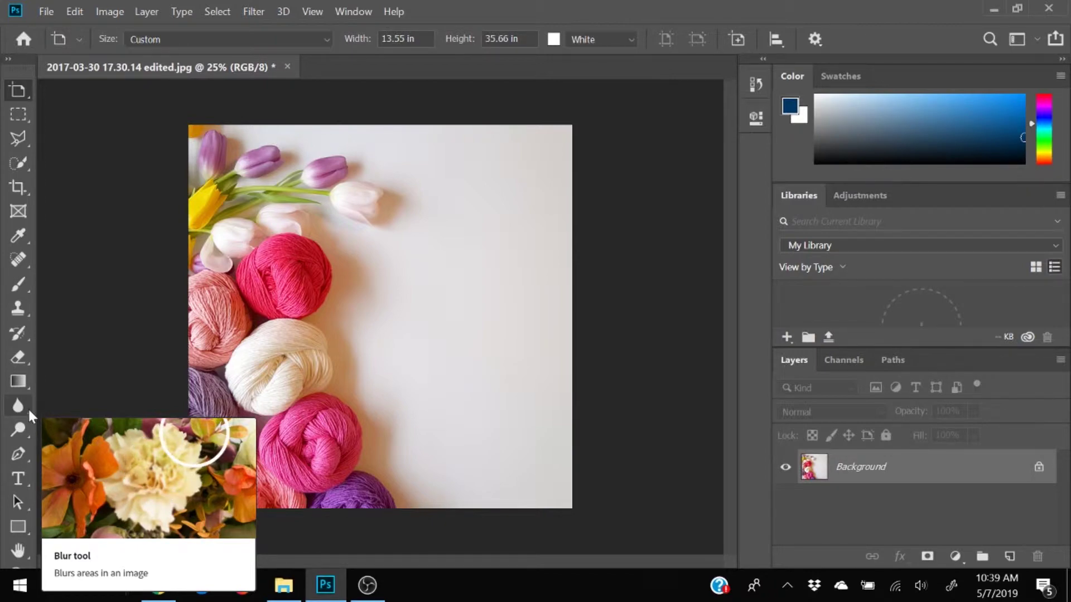
- Browse the Blur and Eraser tool groups and settle on the plain Eraser Tool
{"action": "left_click", "coordinate": [27, 408]}
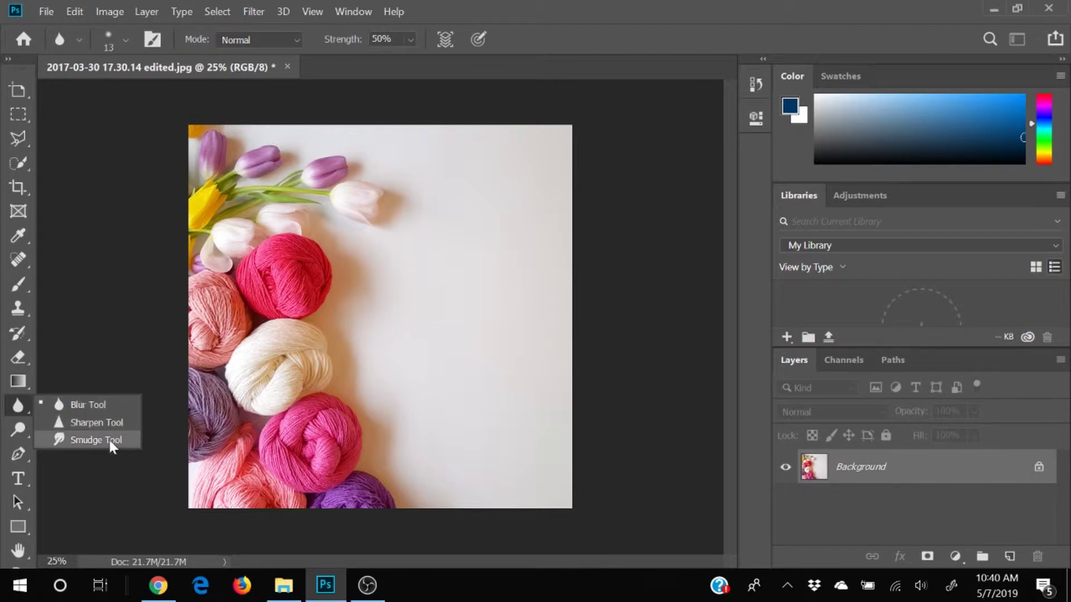
{"action": "left_click", "coordinate": [19, 357]}
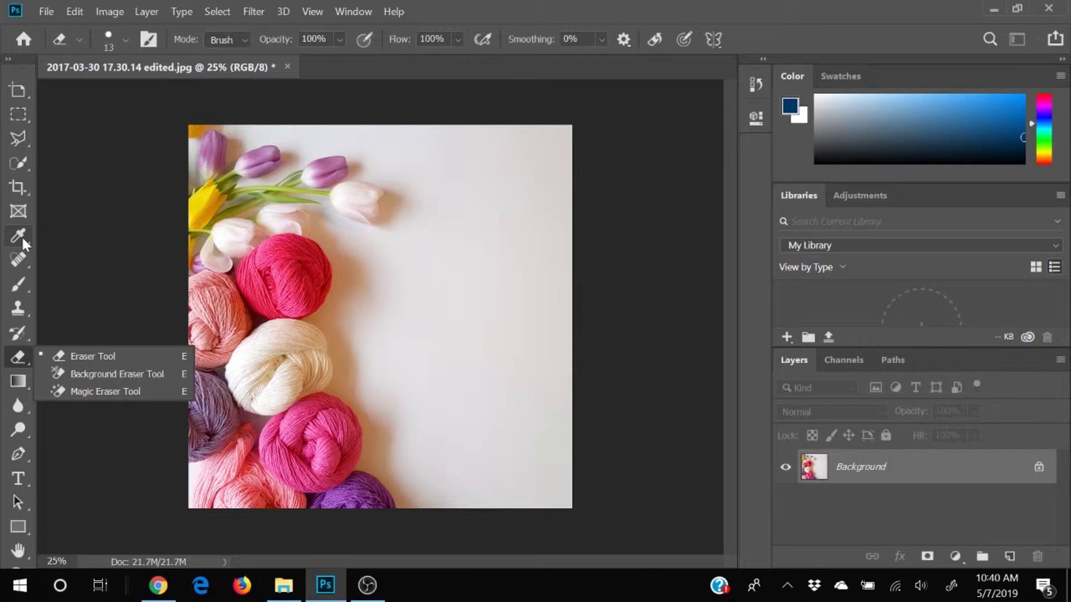
{"action": "left_click", "coordinate": [46, 446]}
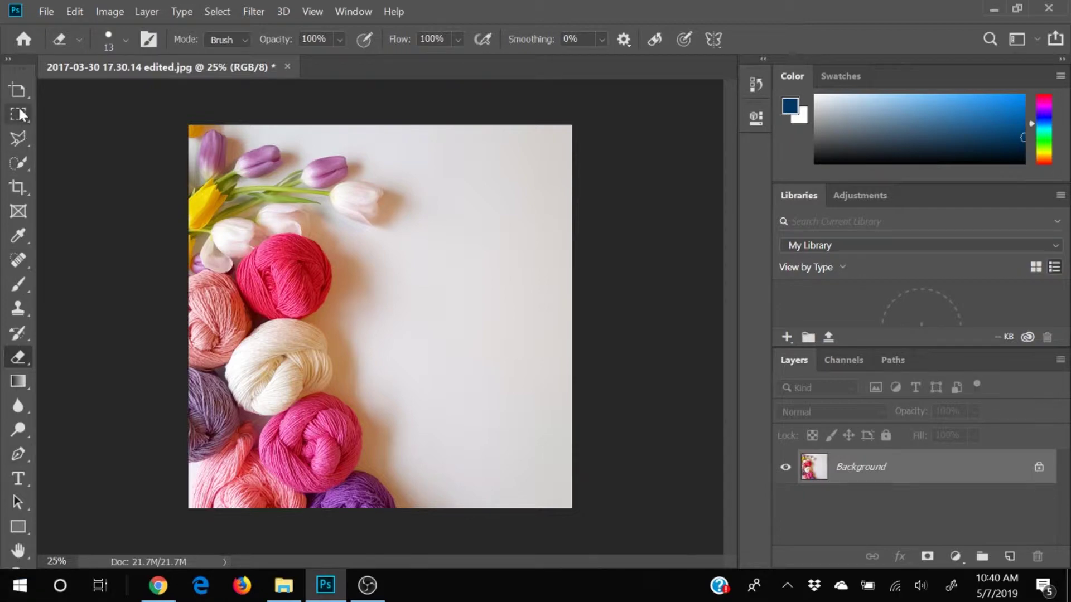
- Expand the toolbar to two columns, then swap the colours and swap back to navy on white
{"action": "left_click", "coordinate": [9, 63]}
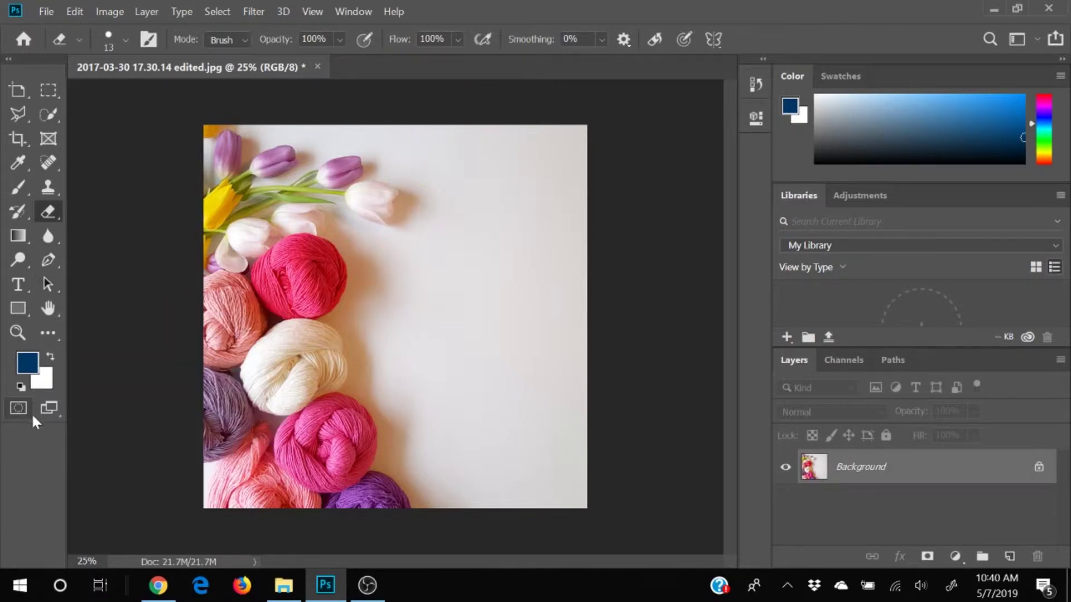
{"action": "left_click", "coordinate": [28, 364]}
{"action": "left_click", "coordinate": [50, 356]}
{"action": "left_click", "coordinate": [50, 355]}
- Set the foreground colour to the muted teal blue 2f677c in the Color Picker
{"action": "left_click", "coordinate": [27, 366]}
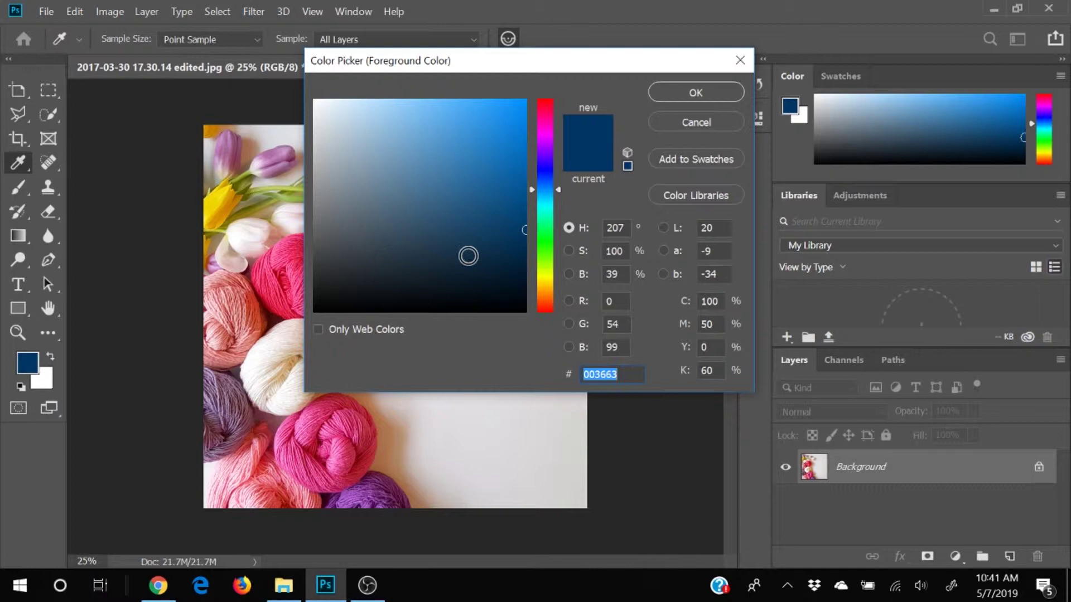
{"action": "left_click", "coordinate": [460, 157]}
{"action": "left_click", "coordinate": [410, 204]}
{"action": "left_click", "coordinate": [414, 263]}
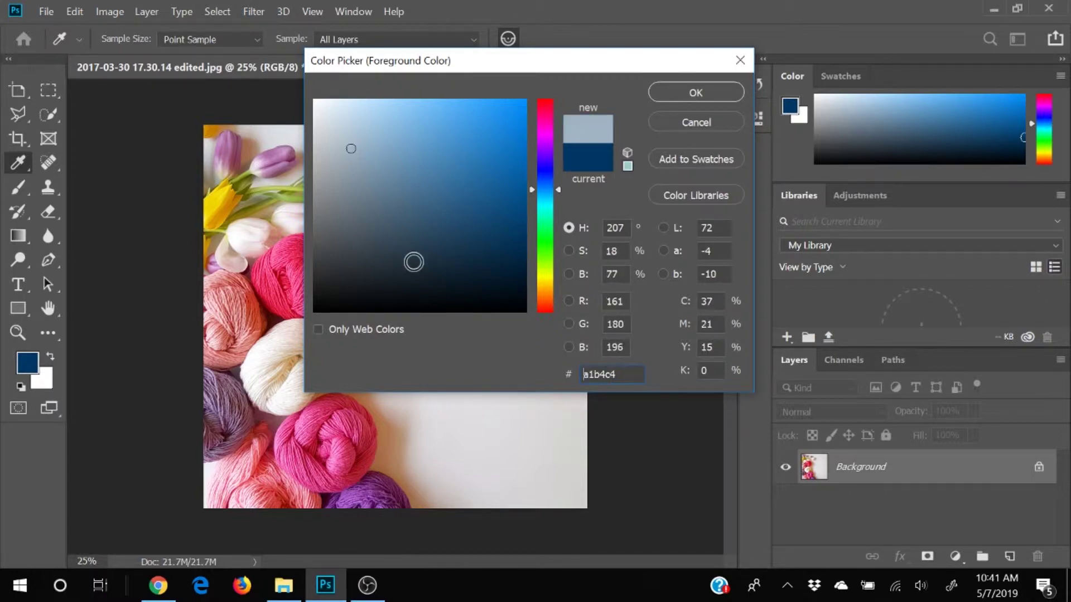
{"action": "mouse_move", "coordinate": [558, 190]}
{"action": "left_mouse_down"}
{"action": "mouse_move", "coordinate": [560, 138]}
{"action": "mouse_move", "coordinate": [563, 220]}
{"action": "mouse_move", "coordinate": [565, 193]}
{"action": "left_mouse_up"}
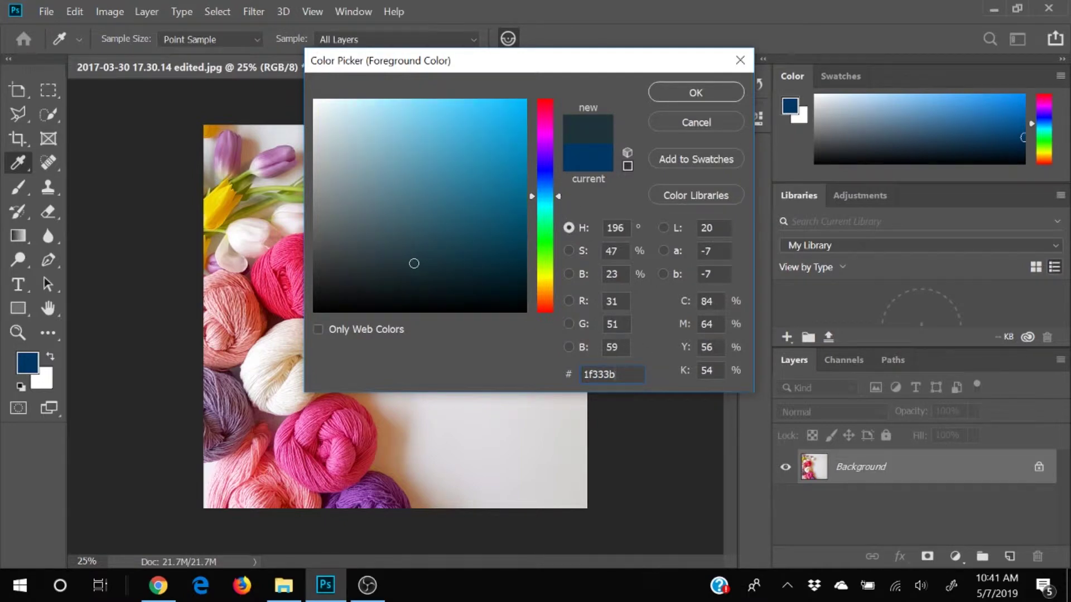
{"action": "double_click", "coordinate": [600, 374]}
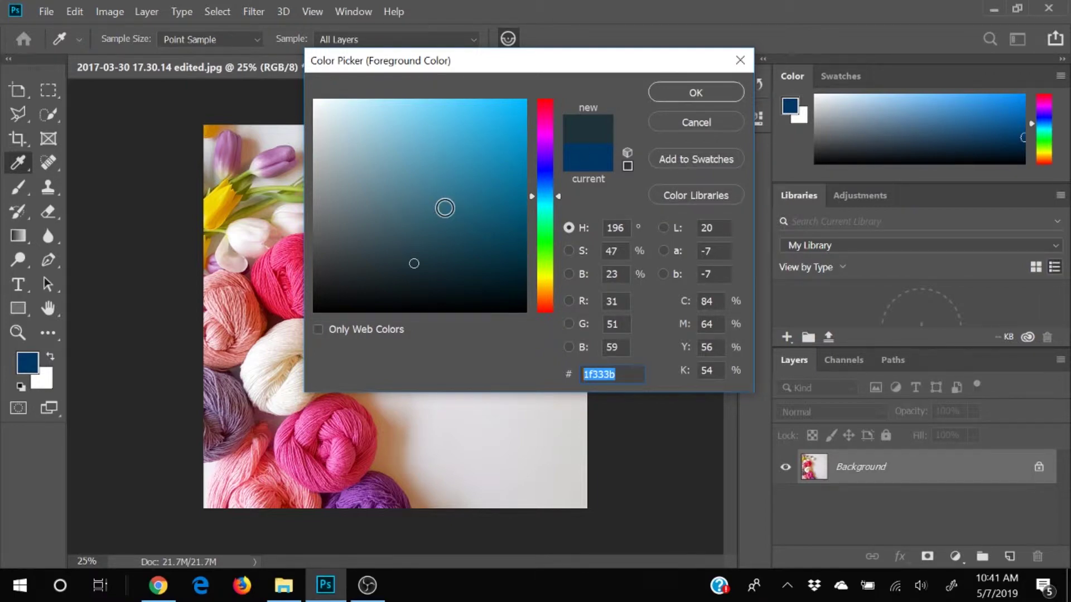
{"action": "left_click", "coordinate": [444, 208]}
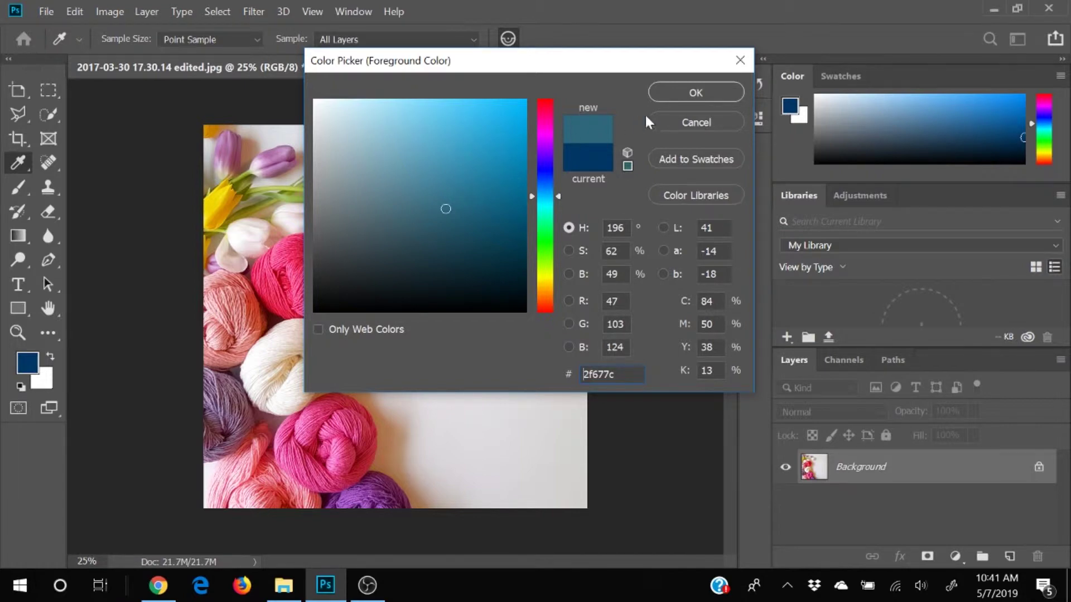
{"action": "left_click", "coordinate": [691, 94]}
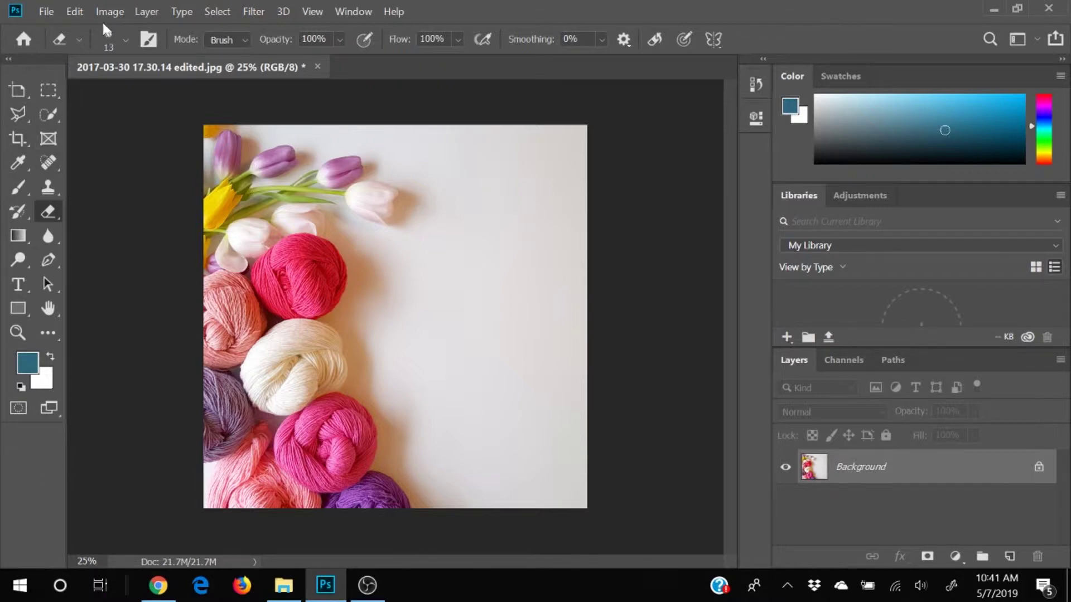
- In Edit > Toolbar, move Artboard, Frame, Clone Stamp and Pattern Stamp into Extra Tools
{"action": "left_click", "coordinate": [74, 11]}
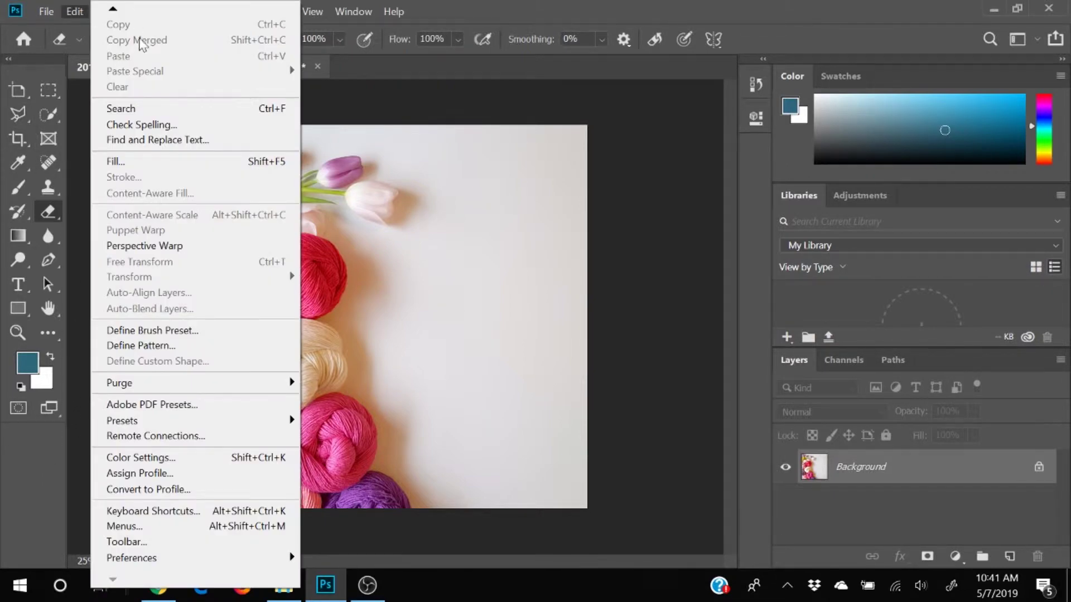
{"action": "left_click", "coordinate": [195, 544]}
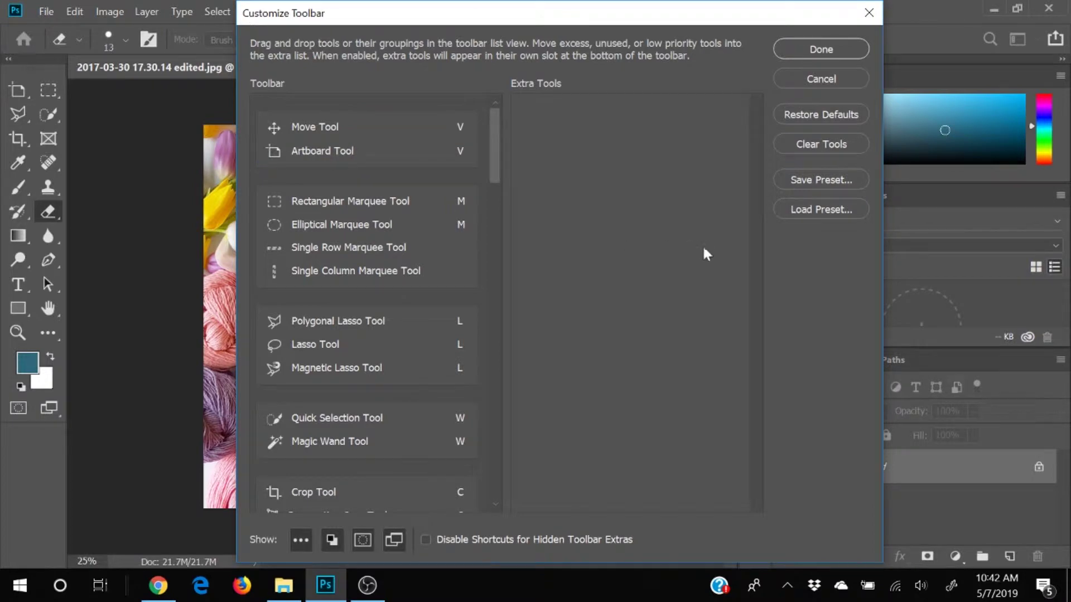
{"action": "left_click_drag", "start_coordinate": [320, 154], "coordinate": [515, 153]}
{"action": "left_click_drag", "start_coordinate": [579, 158], "coordinate": [577, 163]}
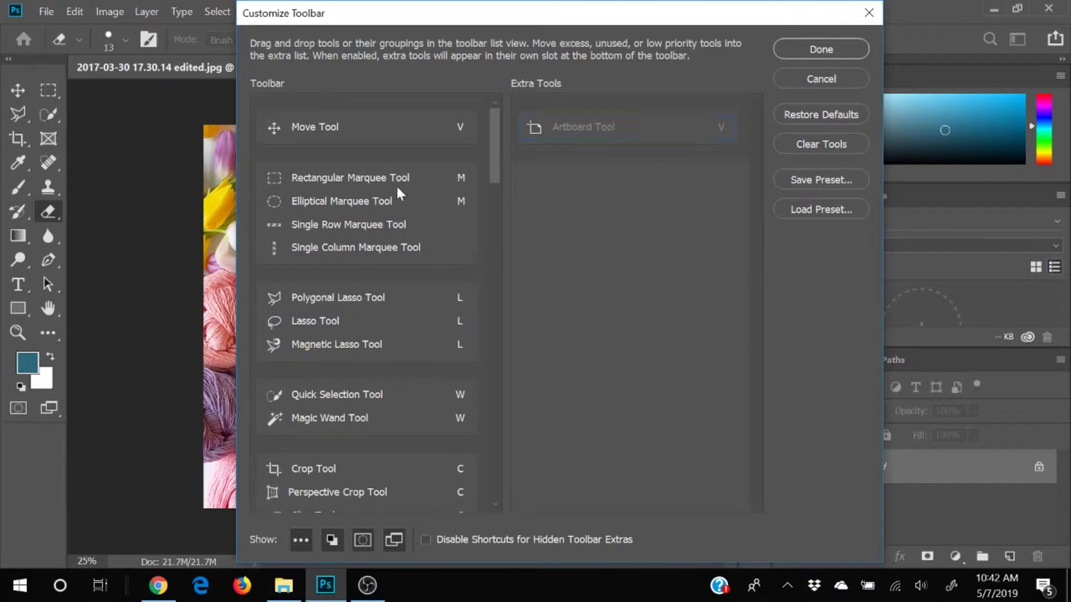
{"action": "scroll", "coordinate": [366, 229], "scroll_direction": "down", "scroll_amount": 1}
{"action": "scroll", "coordinate": [366, 230], "scroll_direction": "down", "scroll_amount": 2}
{"action": "scroll", "coordinate": [366, 230], "scroll_direction": "down", "scroll_amount": 3}
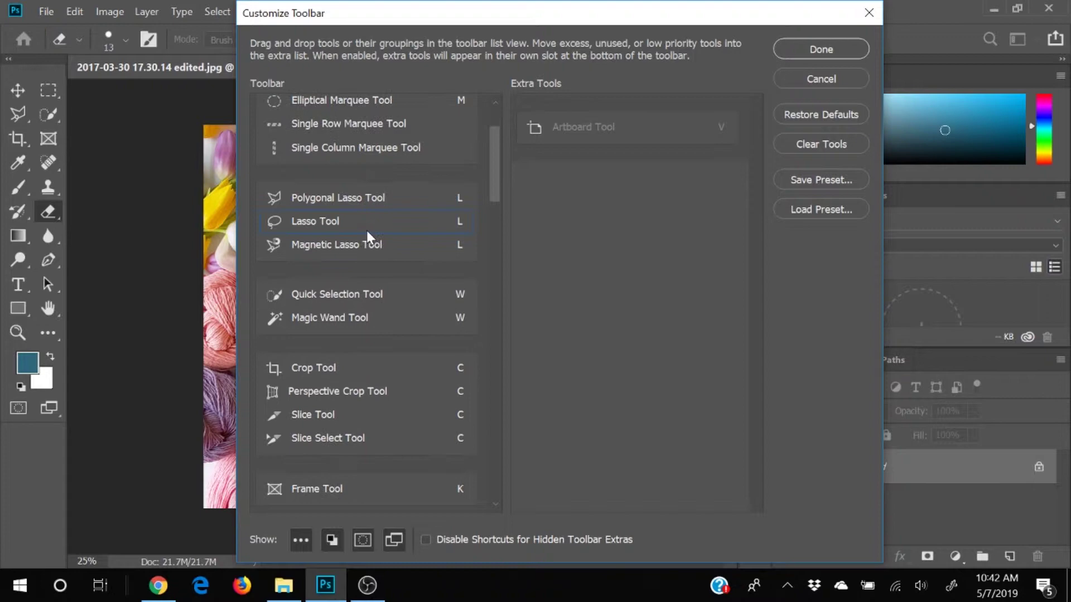
{"action": "scroll", "coordinate": [367, 230], "scroll_direction": "down", "scroll_amount": 4}
{"action": "scroll", "coordinate": [367, 230], "scroll_direction": "down", "scroll_amount": 2}
{"action": "mouse_move", "coordinate": [285, 334]}
{"action": "left_mouse_down"}
{"action": "mouse_move", "coordinate": [470, 356]}
{"action": "mouse_move", "coordinate": [430, 394]}
{"action": "left_mouse_up"}
{"action": "scroll", "coordinate": [407, 396], "scroll_direction": "down", "scroll_amount": 2}
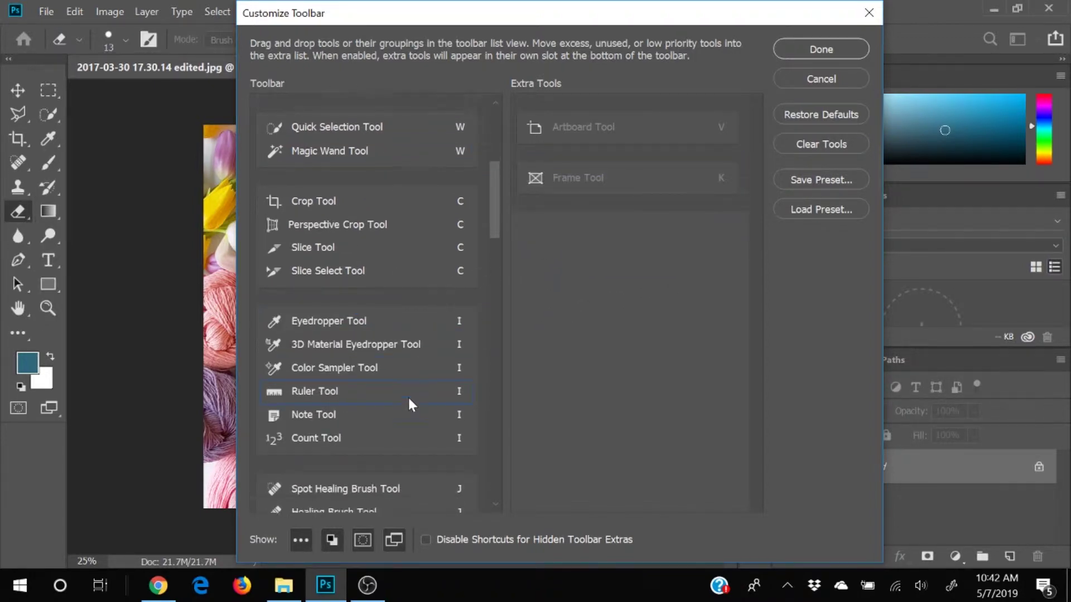
{"action": "scroll", "coordinate": [407, 395], "scroll_direction": "down", "scroll_amount": 3}
{"action": "scroll", "coordinate": [407, 396], "scroll_direction": "down", "scroll_amount": 3}
{"action": "scroll", "coordinate": [408, 395], "scroll_direction": "down", "scroll_amount": 3}
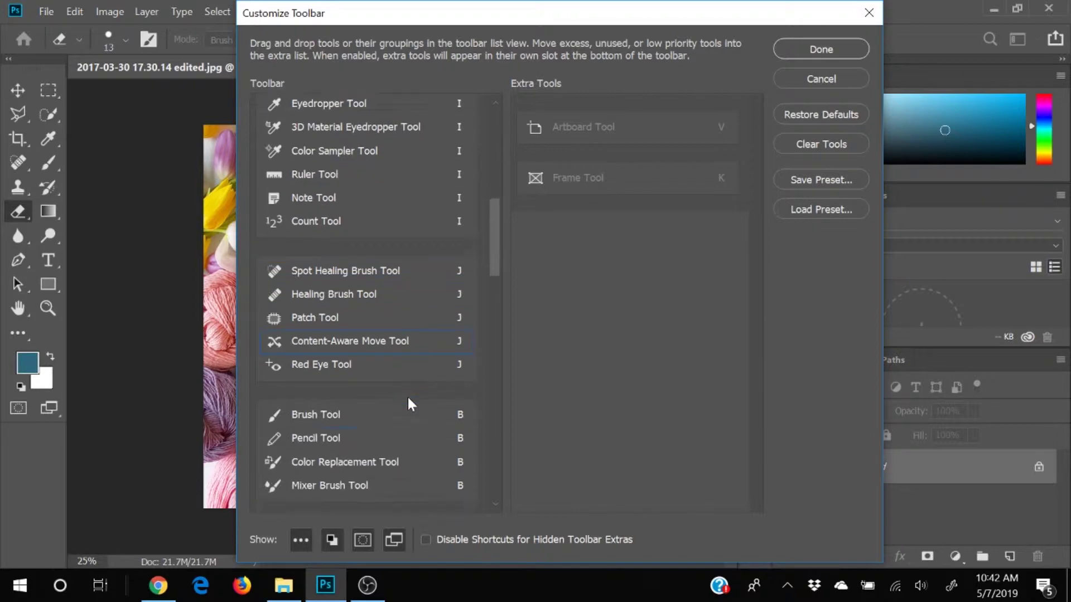
{"action": "scroll", "coordinate": [407, 396], "scroll_direction": "down", "scroll_amount": 2}
{"action": "scroll", "coordinate": [407, 404], "scroll_direction": "down", "scroll_amount": 3}
{"action": "scroll", "coordinate": [352, 389], "scroll_direction": "down", "scroll_amount": 1}
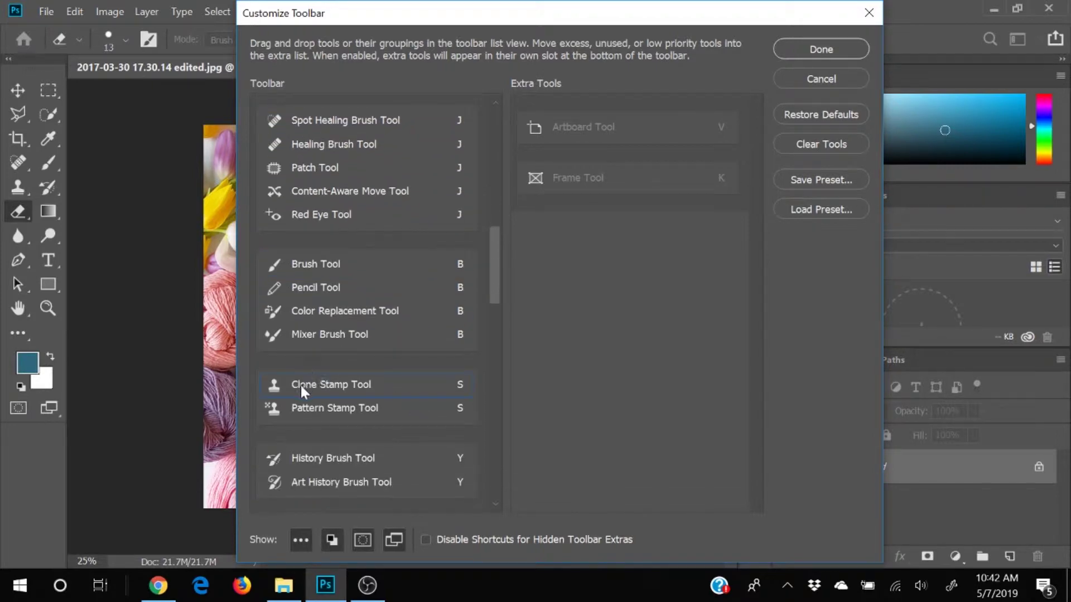
{"action": "left_click_drag", "start_coordinate": [301, 384], "coordinate": [549, 309]}
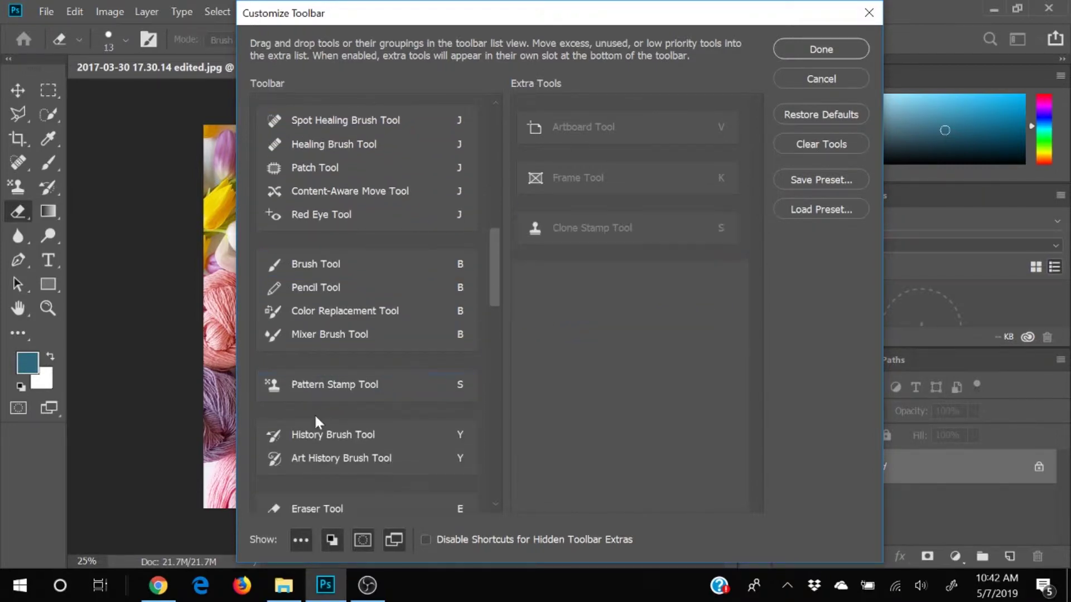
{"action": "left_click_drag", "start_coordinate": [311, 394], "coordinate": [564, 327]}
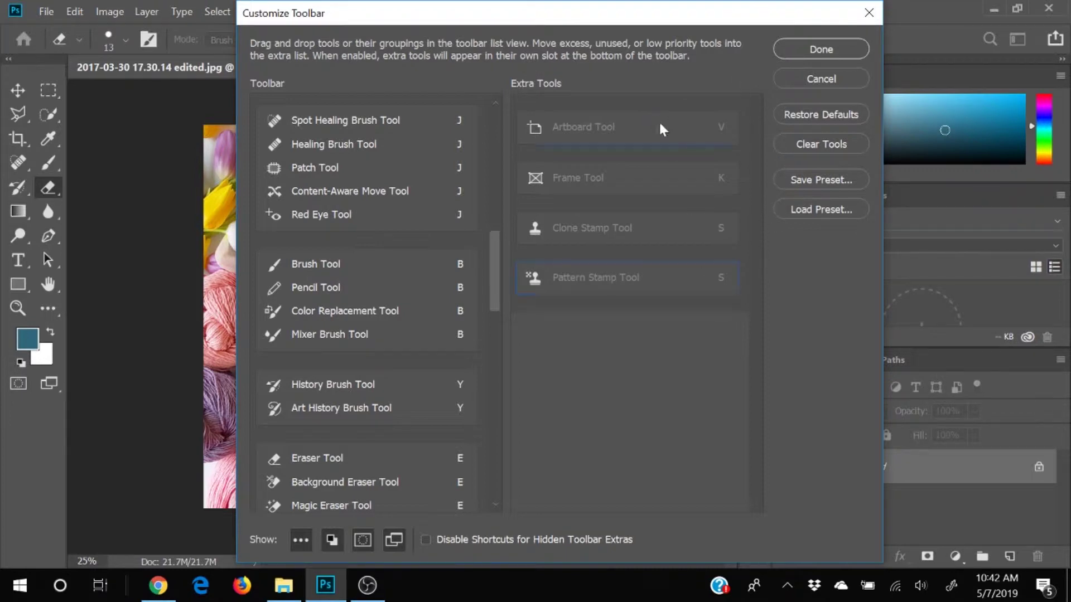
- Bring Artboard Tool back into the toolbar and try placing it near Move Tool
{"action": "left_click_drag", "start_coordinate": [658, 122], "coordinate": [447, 131]}
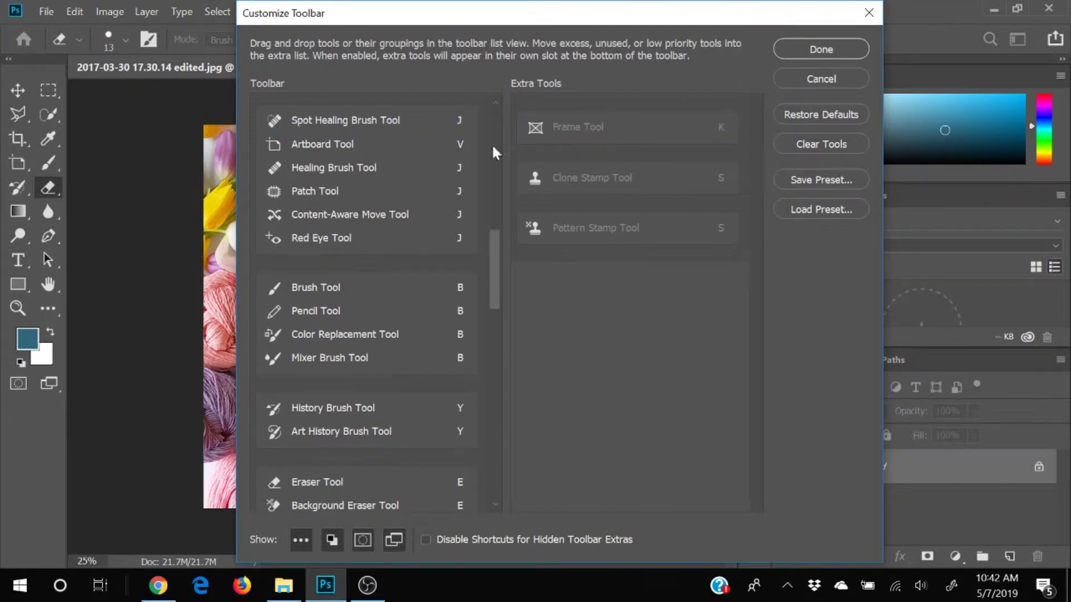
{"action": "scroll", "coordinate": [347, 216], "scroll_direction": "up", "scroll_amount": 3}
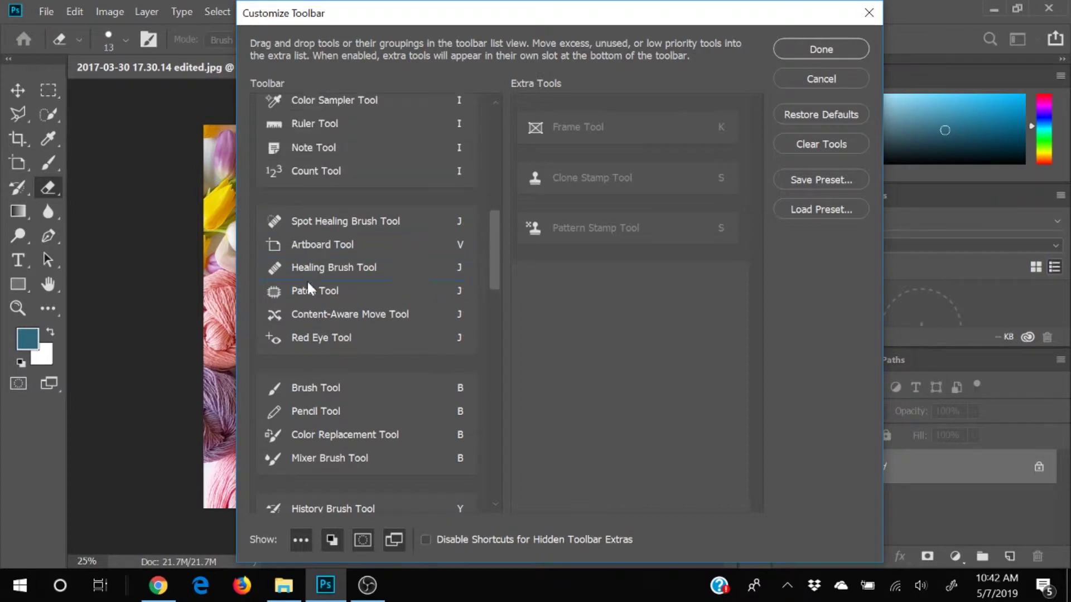
{"action": "left_click_drag", "start_coordinate": [301, 247], "coordinate": [424, 242]}
{"action": "scroll", "coordinate": [389, 256], "scroll_direction": "up", "scroll_amount": 1}
{"action": "scroll", "coordinate": [367, 278], "scroll_direction": "up", "scroll_amount": 2}
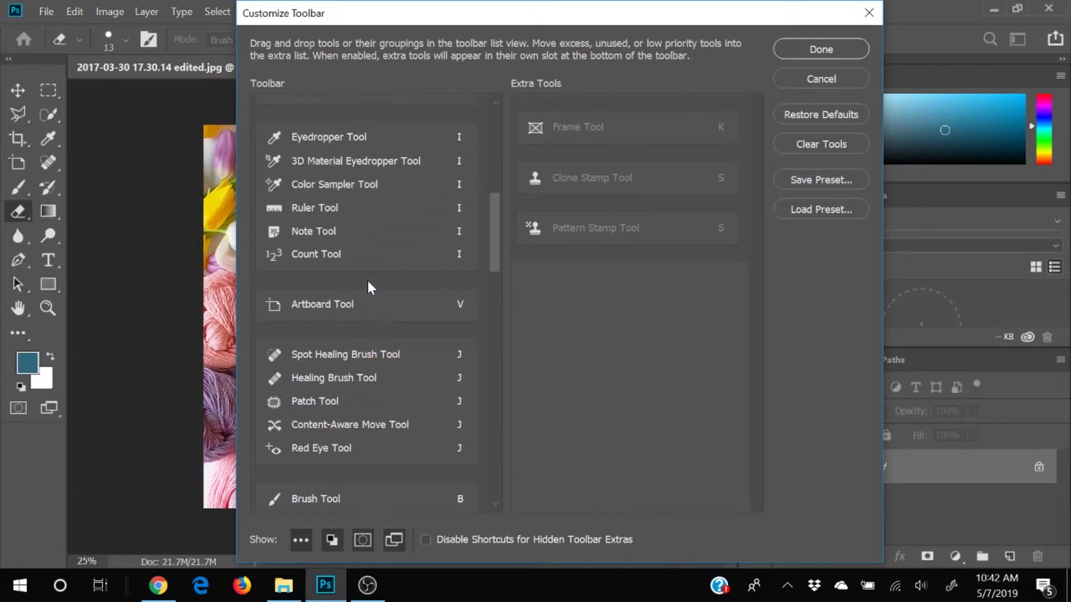
{"action": "scroll", "coordinate": [367, 281], "scroll_direction": "up", "scroll_amount": 2}
{"action": "scroll", "coordinate": [368, 285], "scroll_direction": "up", "scroll_amount": 1}
{"action": "left_click_drag", "start_coordinate": [300, 399], "coordinate": [297, 214]}
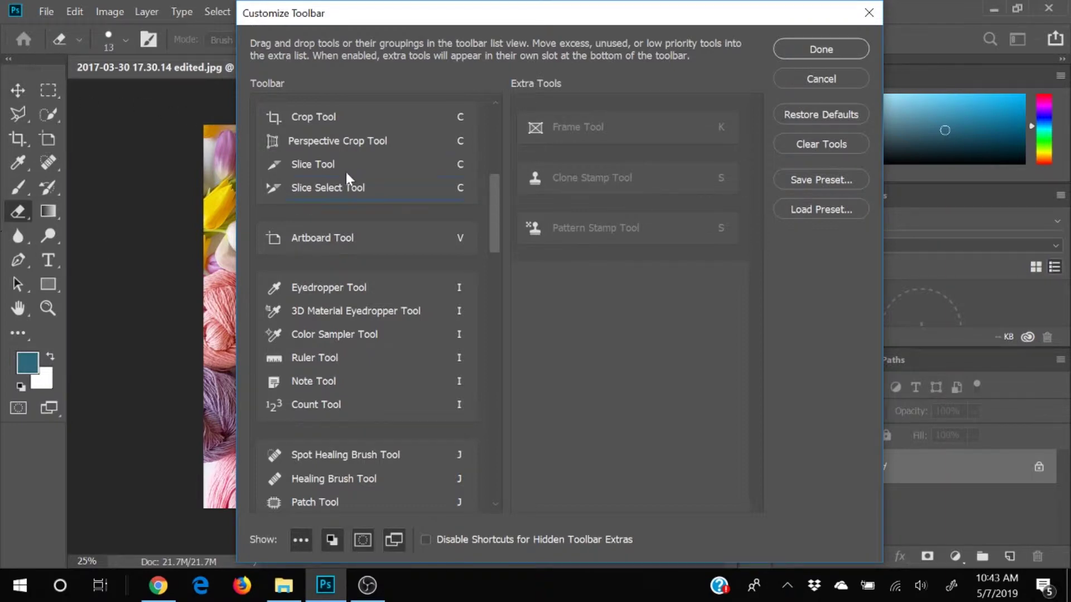
{"action": "scroll", "coordinate": [368, 180], "scroll_direction": "up", "scroll_amount": 2}
{"action": "scroll", "coordinate": [369, 180], "scroll_direction": "up", "scroll_amount": 1}
{"action": "left_click_drag", "start_coordinate": [311, 320], "coordinate": [324, 48]}
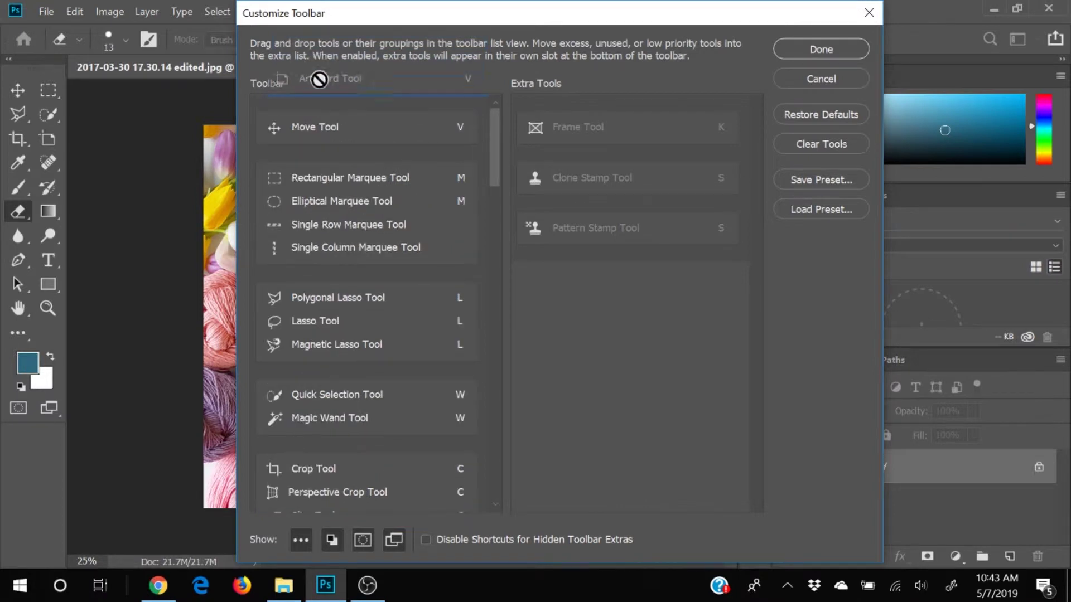
{"action": "left_click_drag", "start_coordinate": [323, 48], "coordinate": [308, 183]}
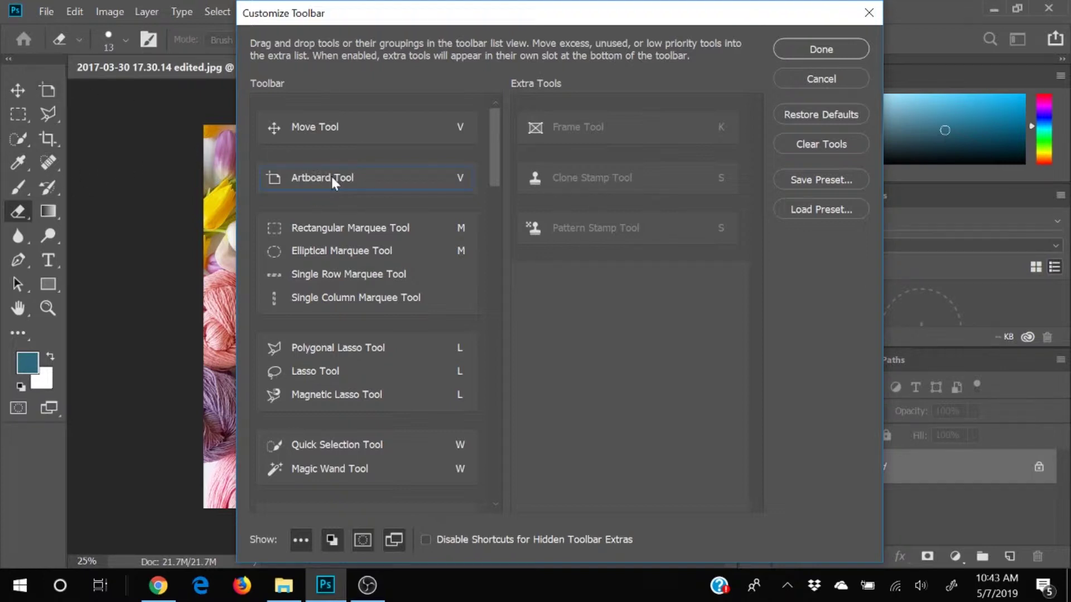
{"action": "left_click_drag", "start_coordinate": [332, 175], "coordinate": [334, 132]}
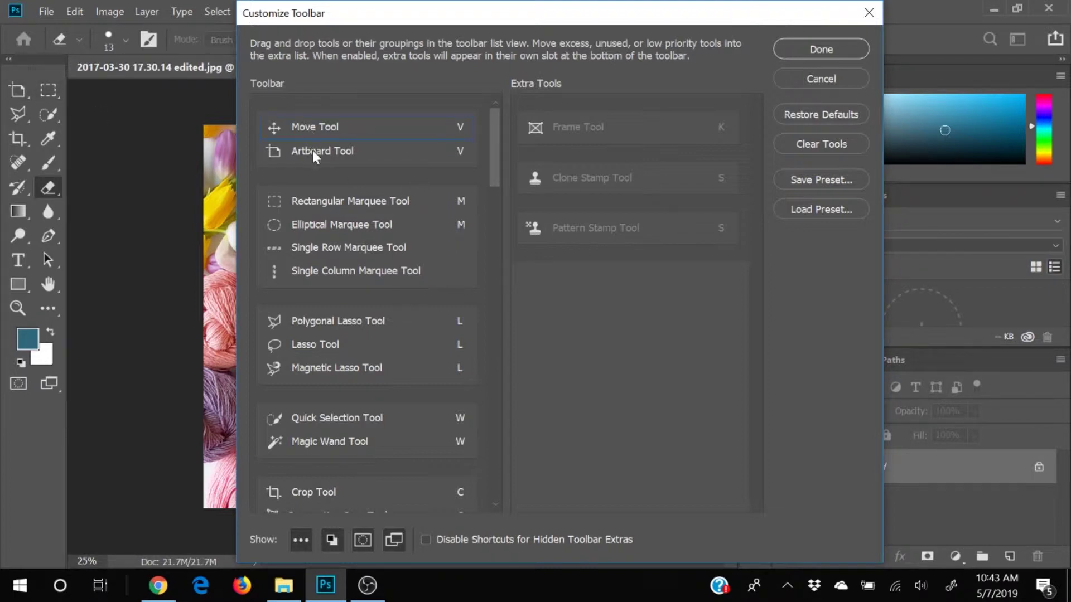
{"action": "mouse_move", "coordinate": [312, 149]}
{"action": "left_mouse_down"}
{"action": "mouse_move", "coordinate": [514, 174]}
{"action": "mouse_move", "coordinate": [577, 157]}
{"action": "mouse_move", "coordinate": [655, 165]}
{"action": "left_mouse_up"}
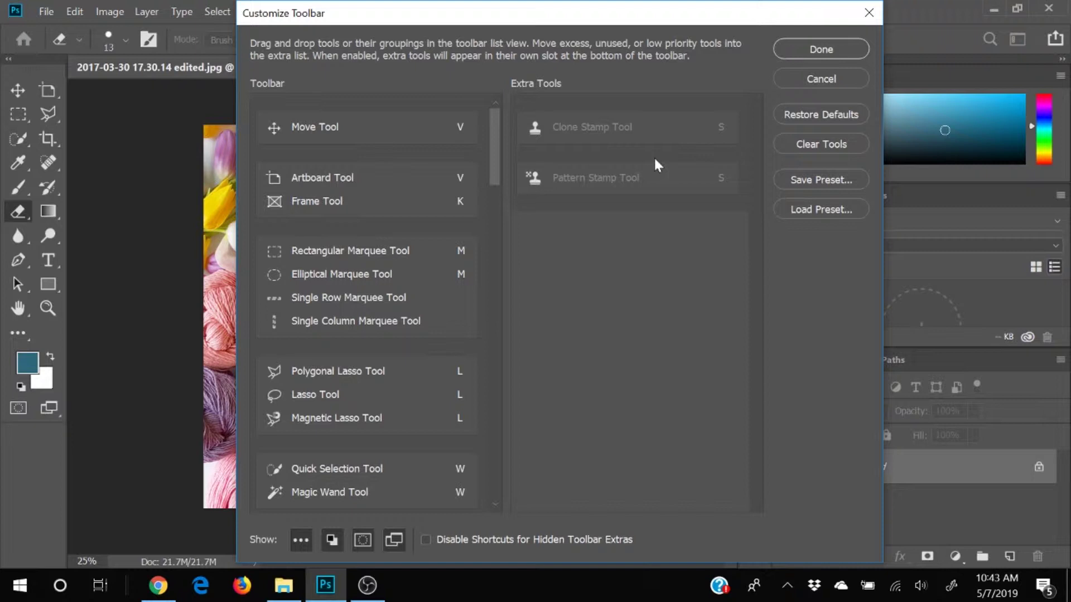
- Clear the Clone Stamp shortcut and return Clone Stamp and Pattern Stamp, grouped, to the toolbar
{"action": "left_click", "coordinate": [633, 132]}
{"action": "key", "text": "BackSpace"}
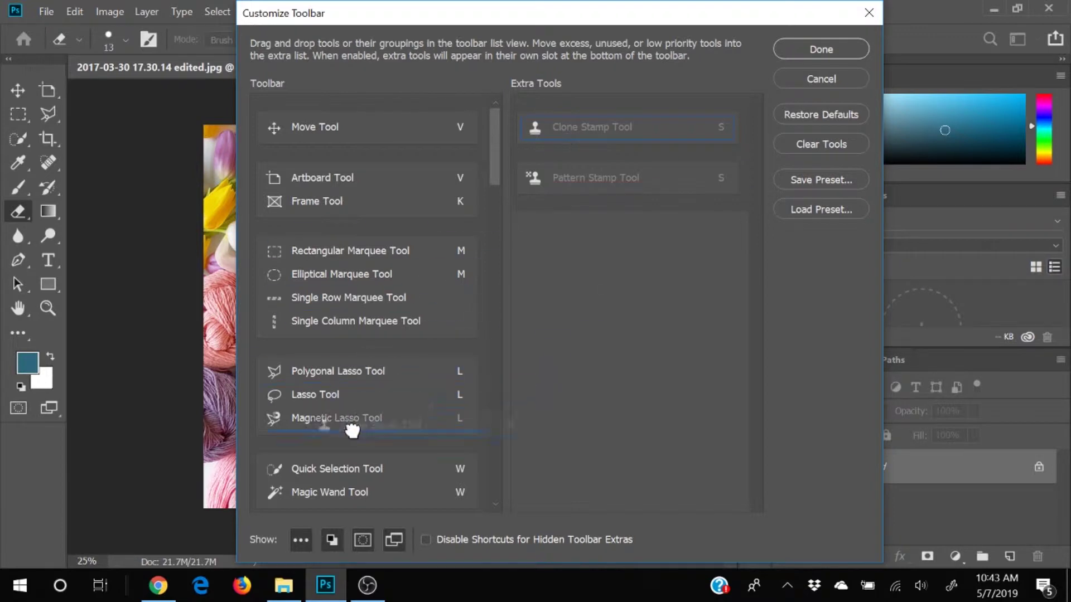
{"action": "left_click_drag", "start_coordinate": [564, 131], "coordinate": [343, 438]}
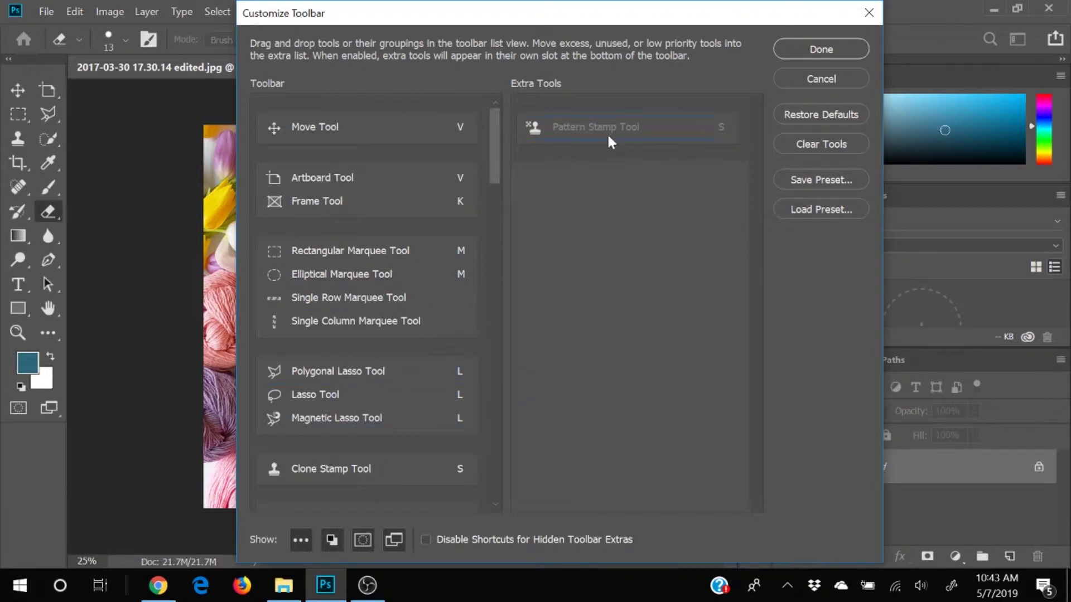
{"action": "left_click_drag", "start_coordinate": [607, 133], "coordinate": [366, 474]}
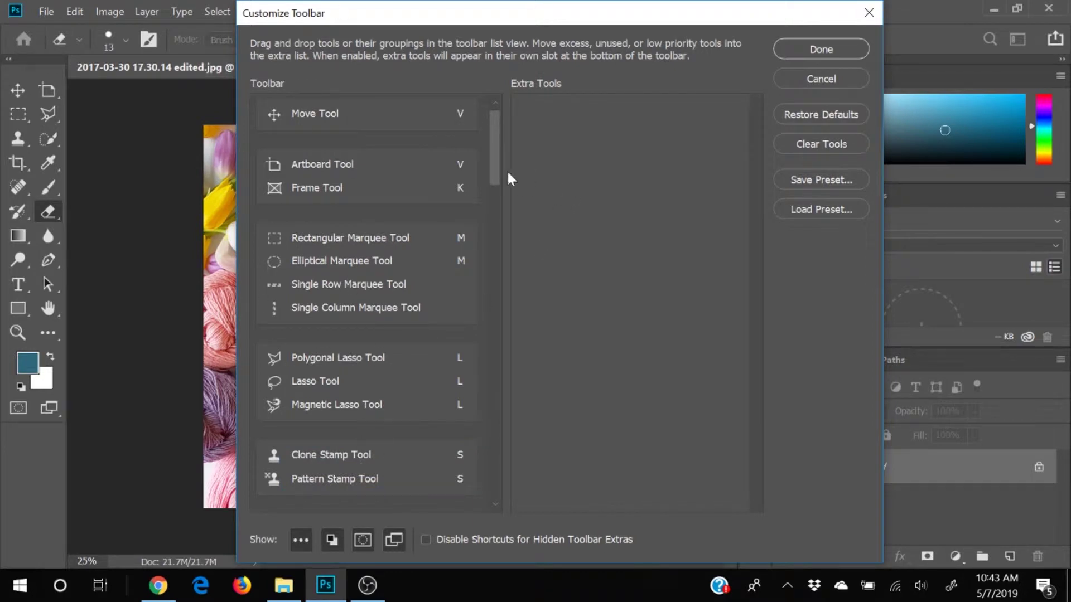
{"action": "left_click_drag", "start_coordinate": [496, 184], "coordinate": [509, 496]}
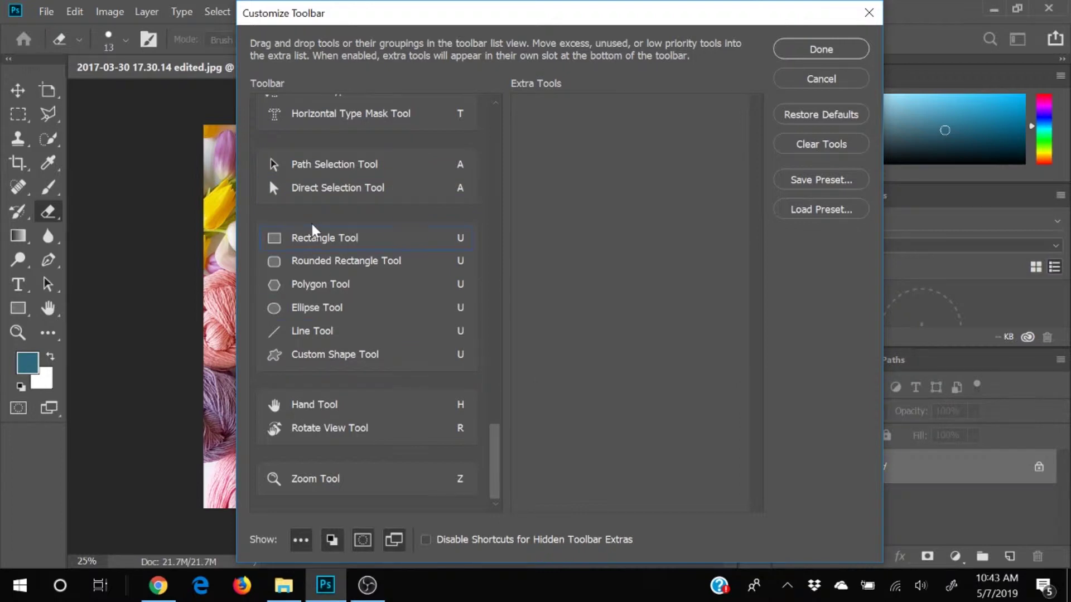
- Move the Rectangle Tool out and back, restore toolbar defaults, and cancel customization
{"action": "mouse_move", "coordinate": [314, 238]}
{"action": "left_mouse_down"}
{"action": "mouse_move", "coordinate": [324, 189]}
{"action": "mouse_move", "coordinate": [318, 141]}
{"action": "left_mouse_up"}
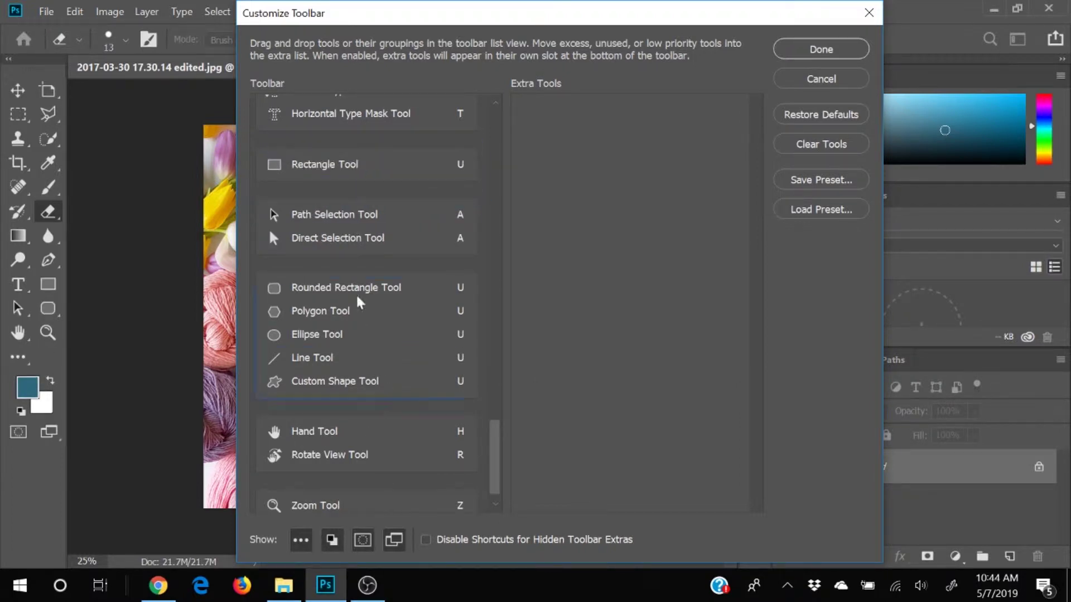
{"action": "left_click_drag", "start_coordinate": [292, 167], "coordinate": [279, 283]}
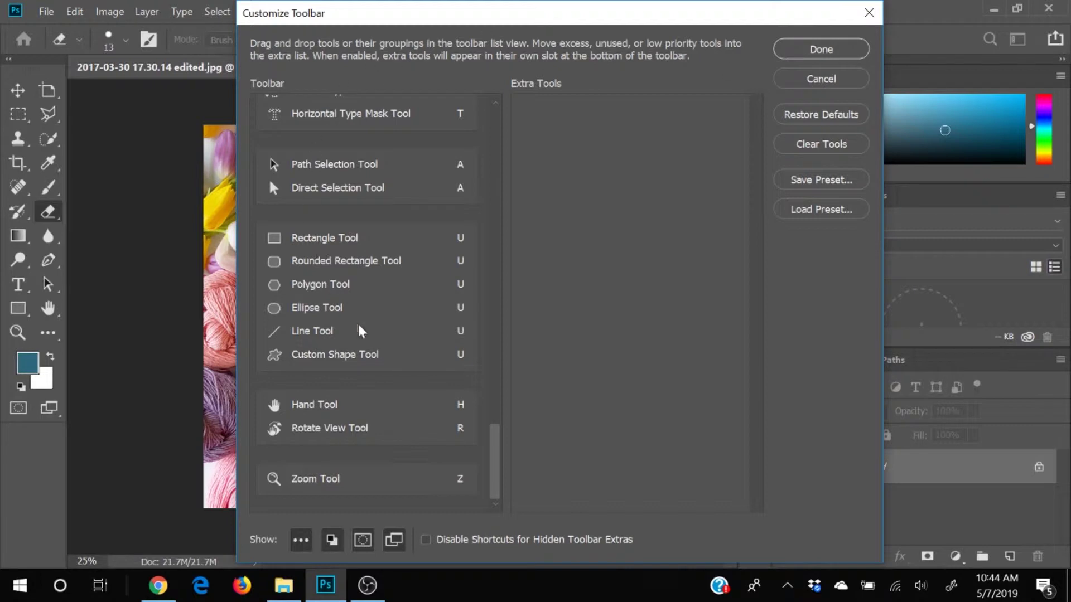
{"action": "left_click", "coordinate": [801, 121]}
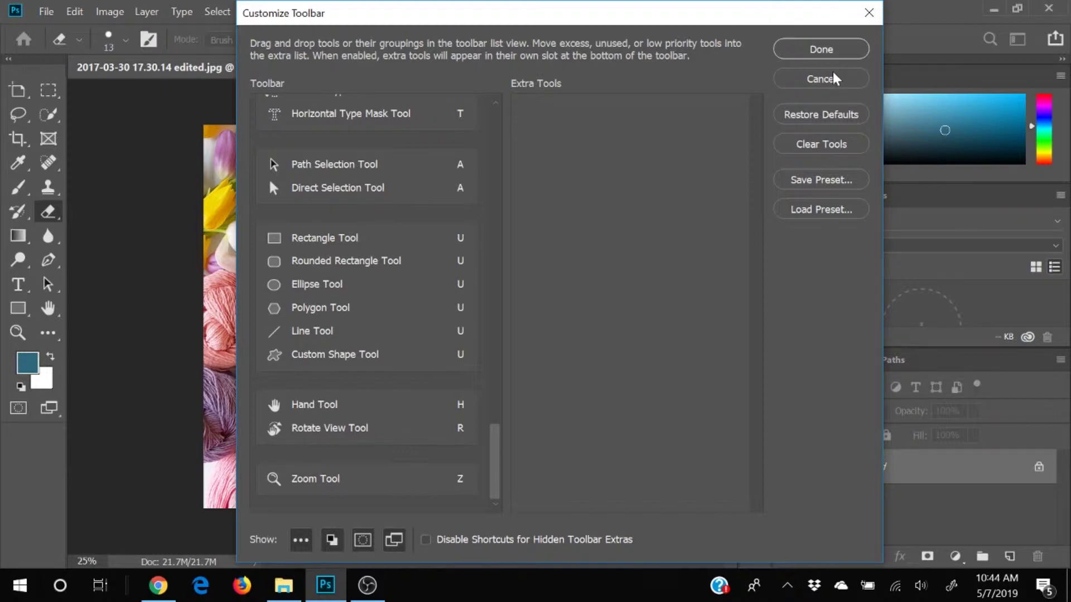
{"action": "left_click", "coordinate": [820, 79]}
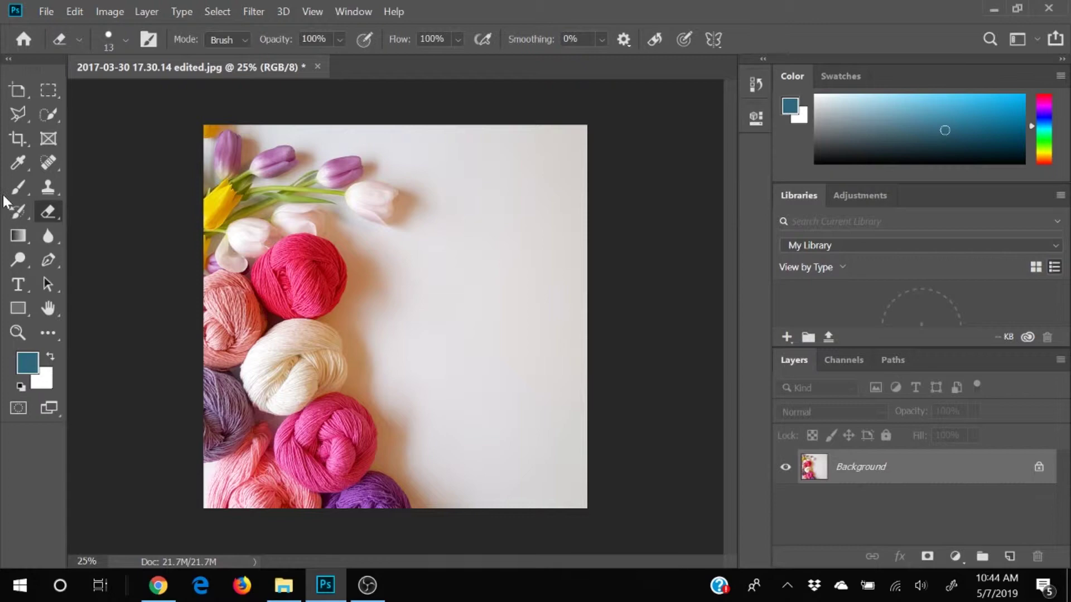
- Select the Move tool, then browse the Layer and Window menus
{"action": "left_click", "coordinate": [18, 89]}
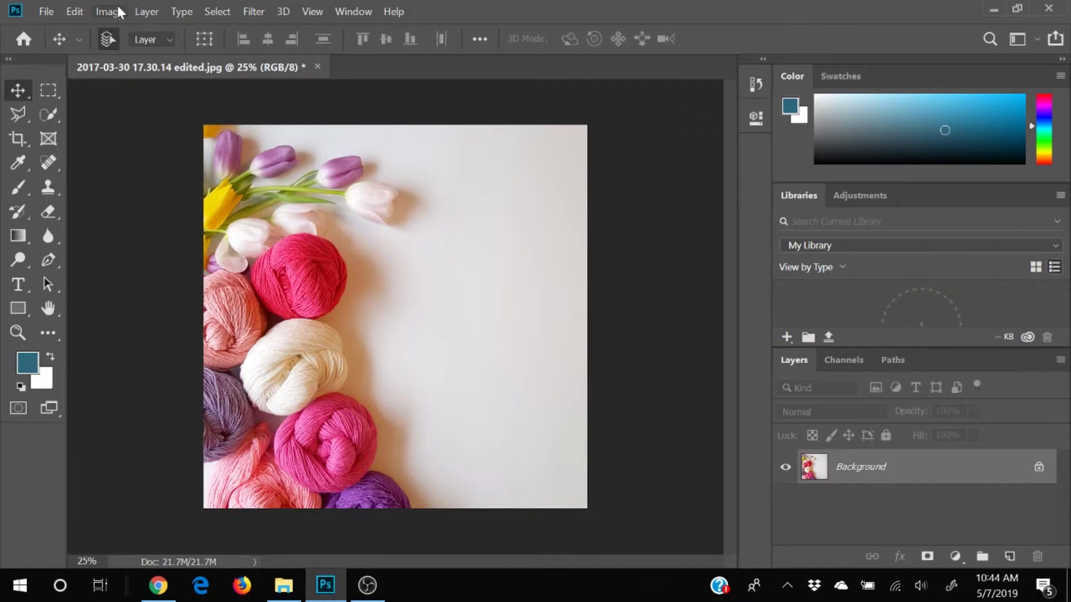
{"action": "left_click", "coordinate": [138, 10]}
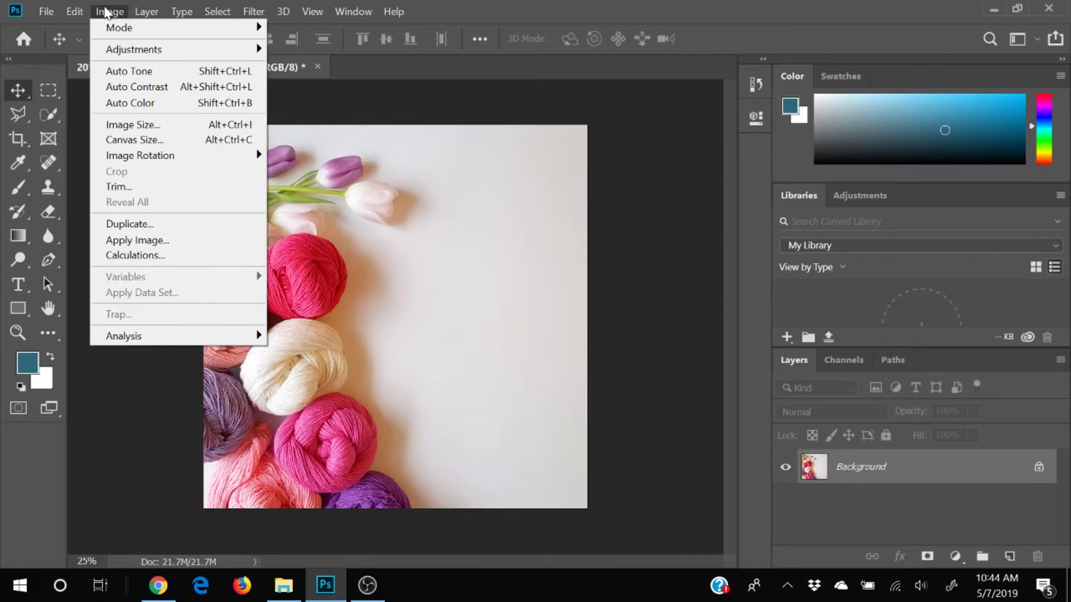
{"action": "left_click", "coordinate": [654, 14]}
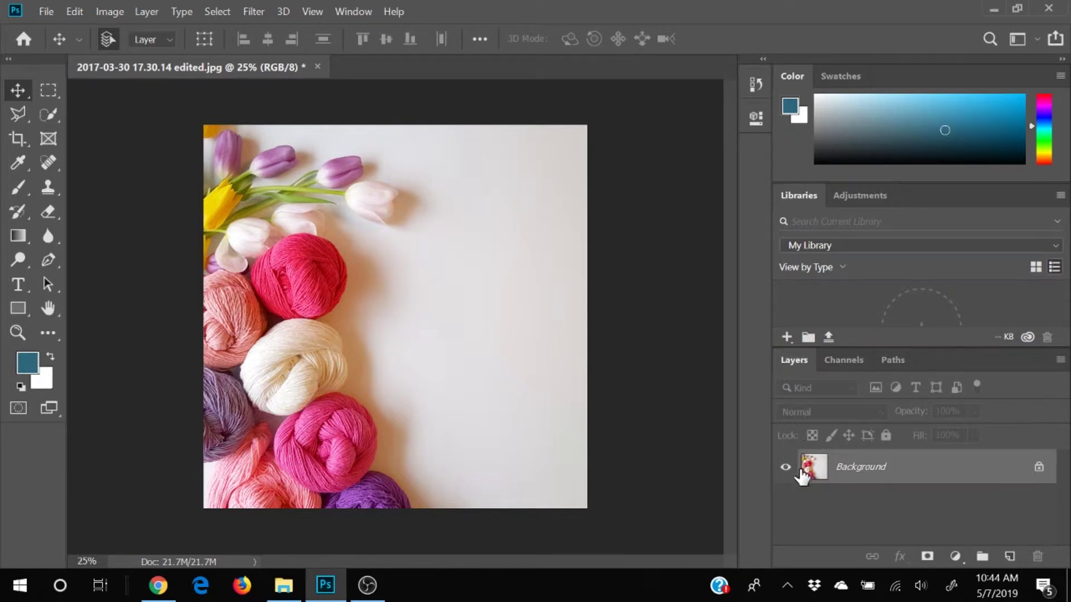
{"action": "double_click", "coordinate": [803, 361]}
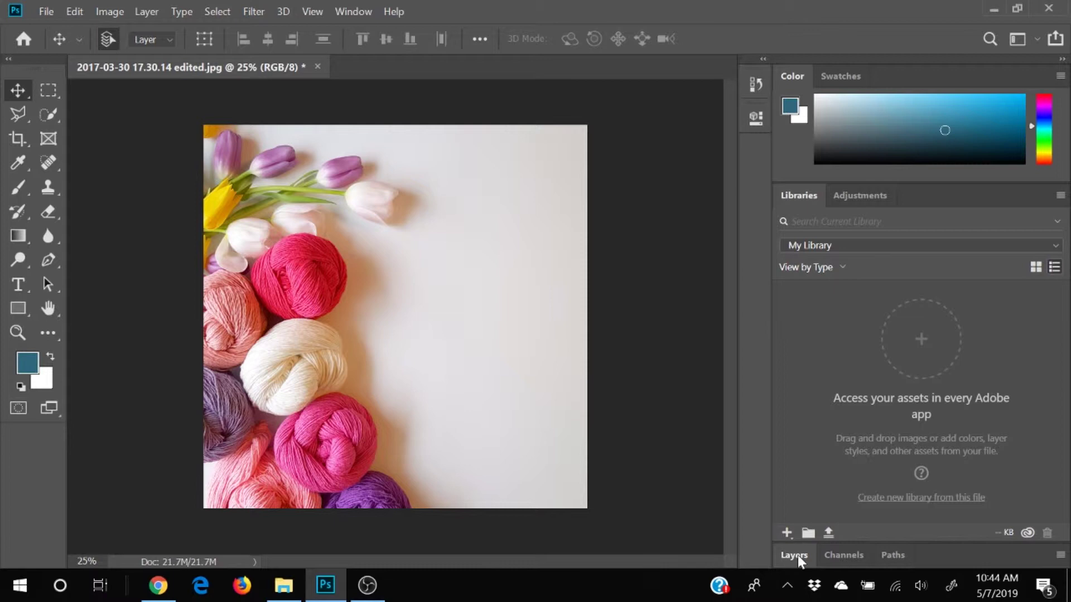
{"action": "left_click", "coordinate": [798, 555]}
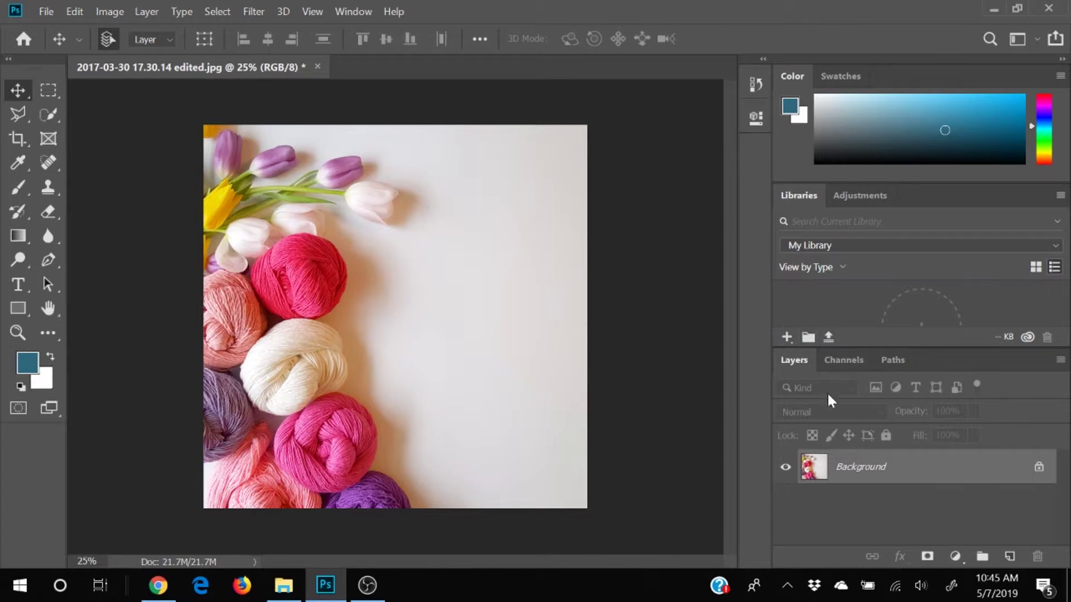
- Create Layer 1 and Layer 2, enlarge the Layers panel slightly, and select Layer 1
{"action": "left_click", "coordinate": [1010, 559]}
{"action": "left_click", "coordinate": [1010, 559]}
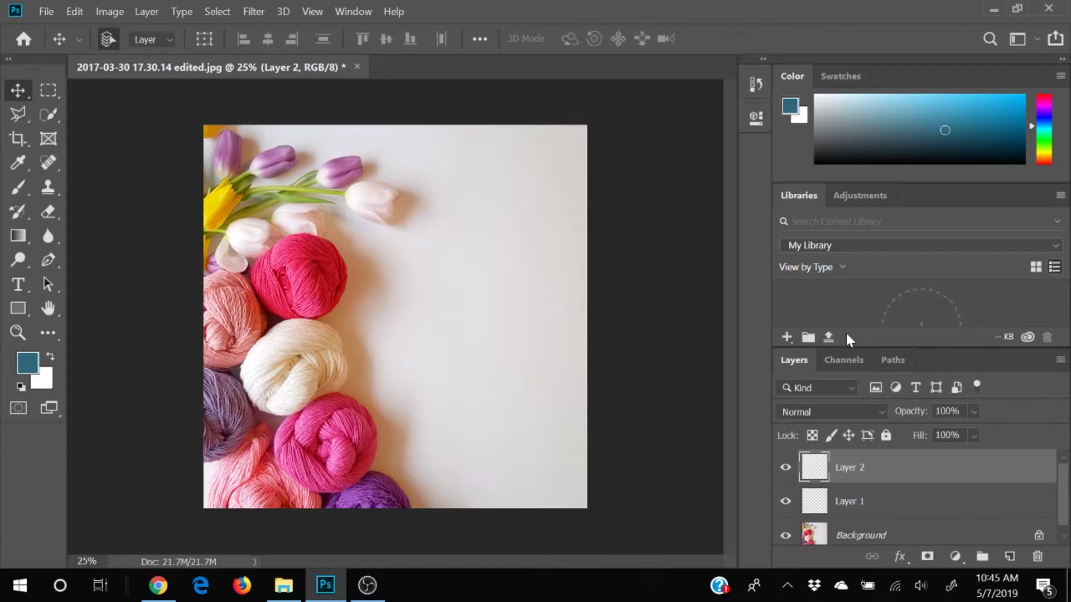
{"action": "left_click_drag", "start_coordinate": [858, 345], "coordinate": [858, 339]}
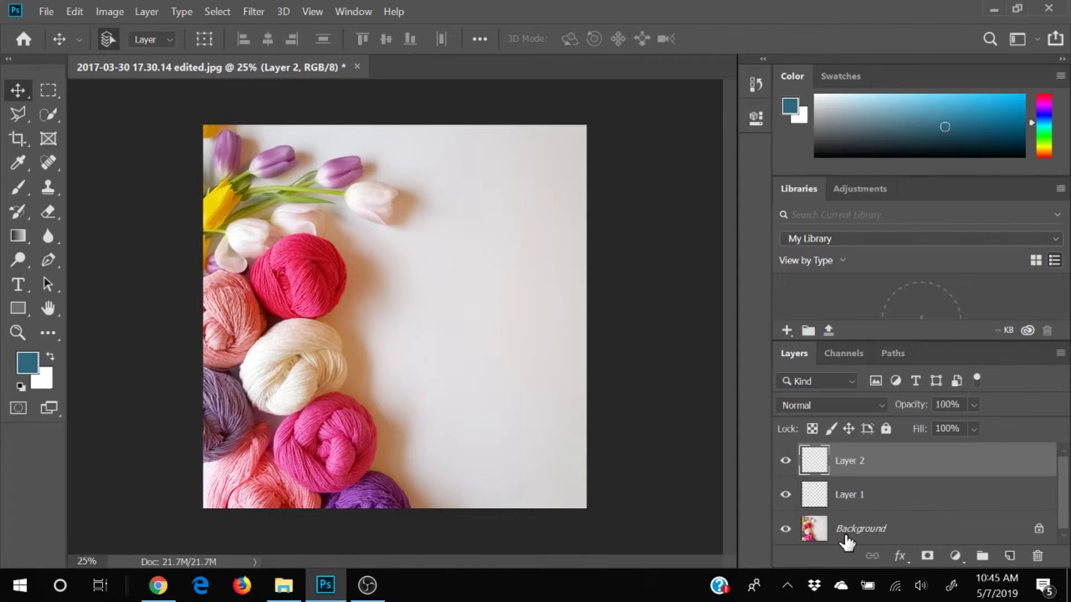
{"action": "left_click", "coordinate": [865, 503]}
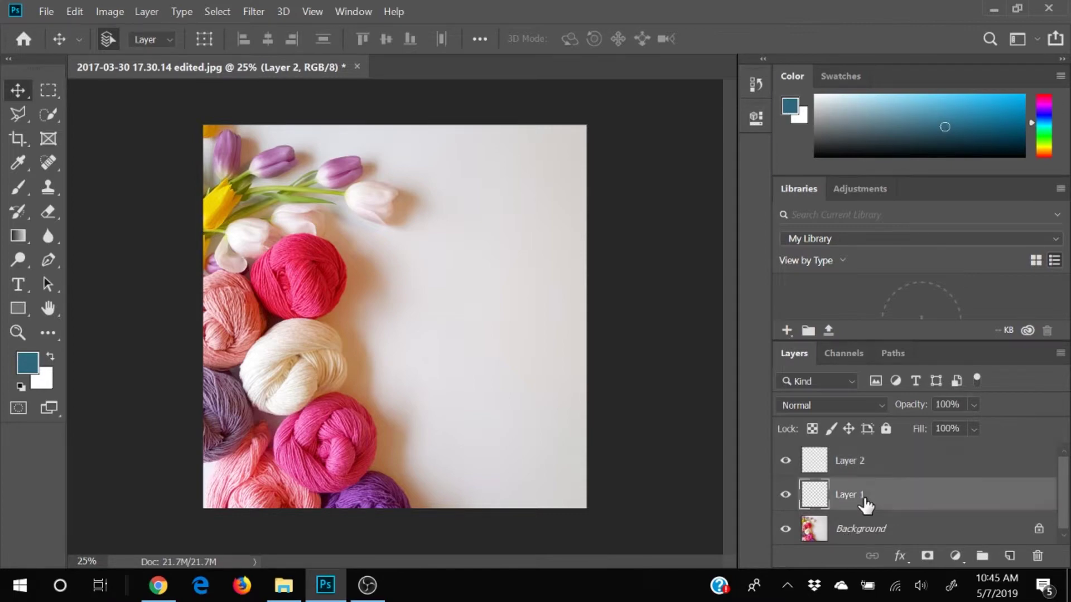
- Fill Layer 1 with teal using the Paint Bucket from the Gradient flyout, then reselect Move
{"action": "left_click", "coordinate": [14, 235]}
{"action": "right_click", "coordinate": [17, 234]}
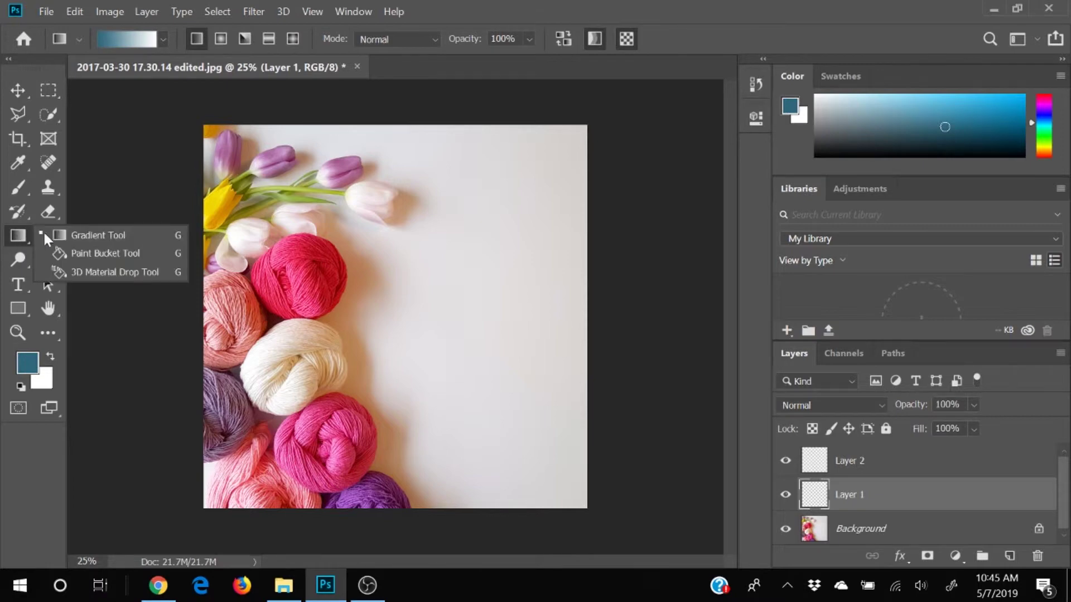
{"action": "left_click", "coordinate": [68, 252]}
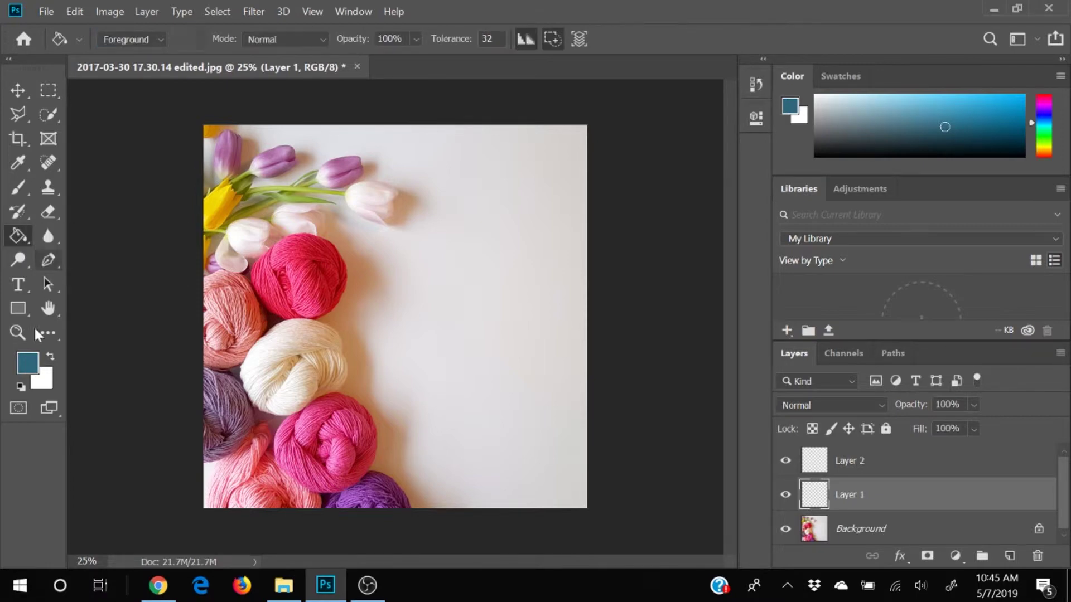
{"action": "left_click", "coordinate": [473, 282]}
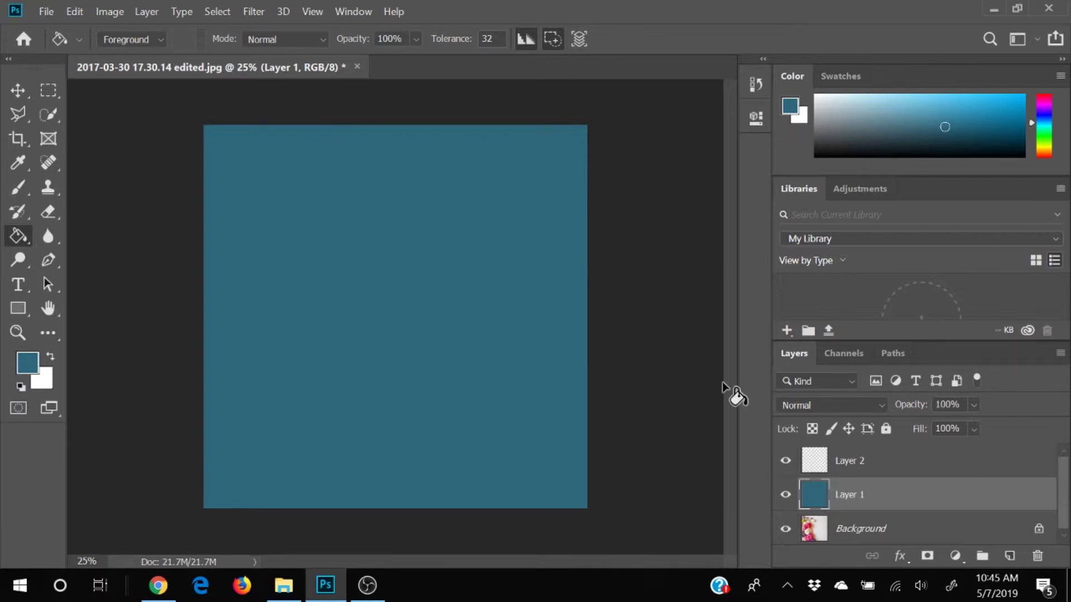
{"action": "left_click", "coordinate": [16, 89]}
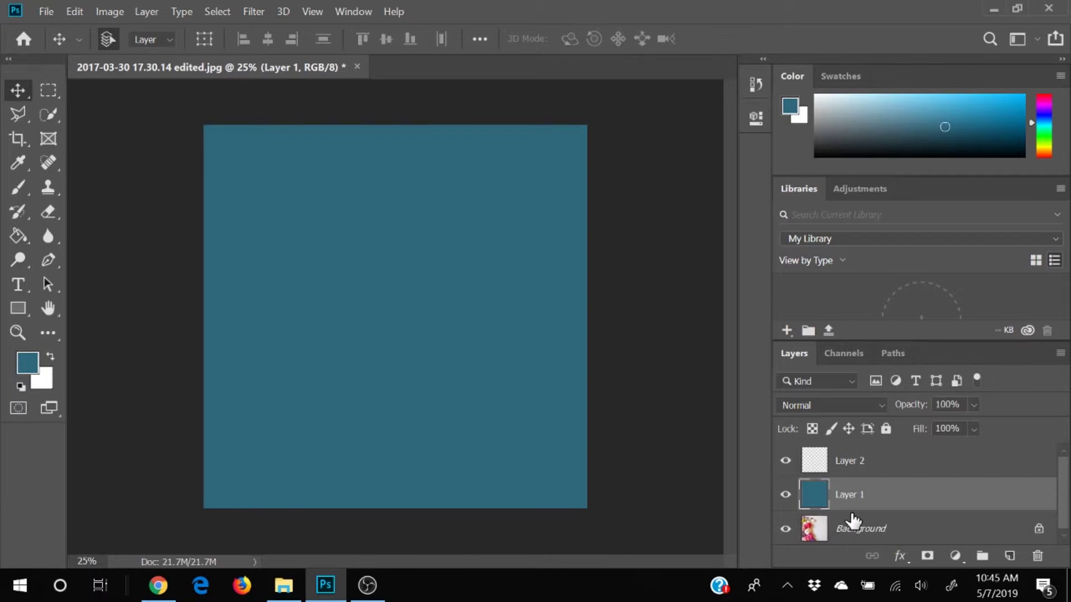
{"action": "left_click", "coordinate": [1039, 533]}
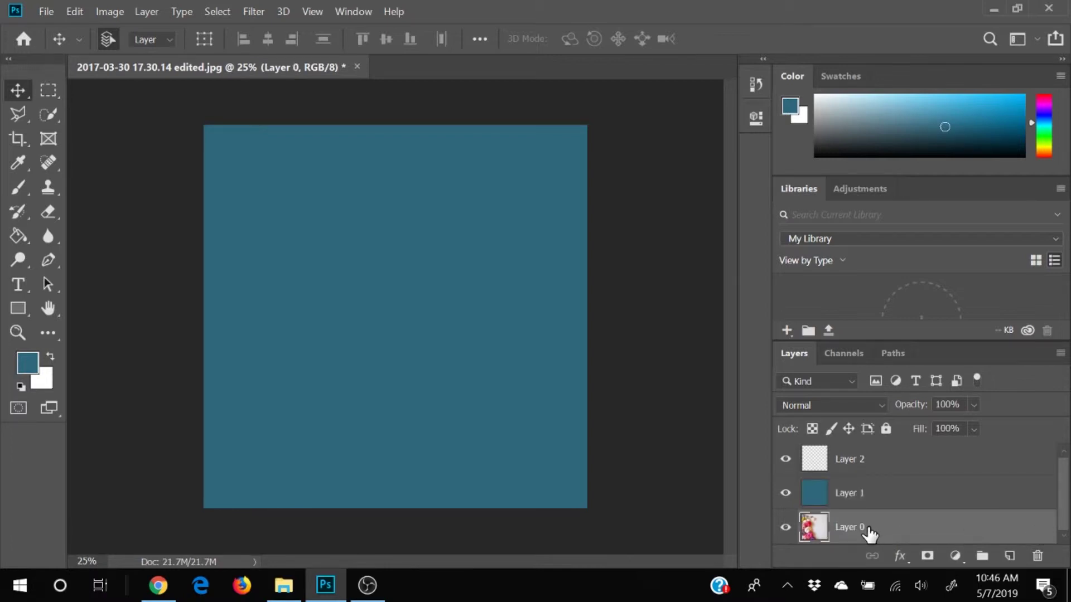
{"action": "left_click_drag", "start_coordinate": [867, 530], "coordinate": [874, 491]}
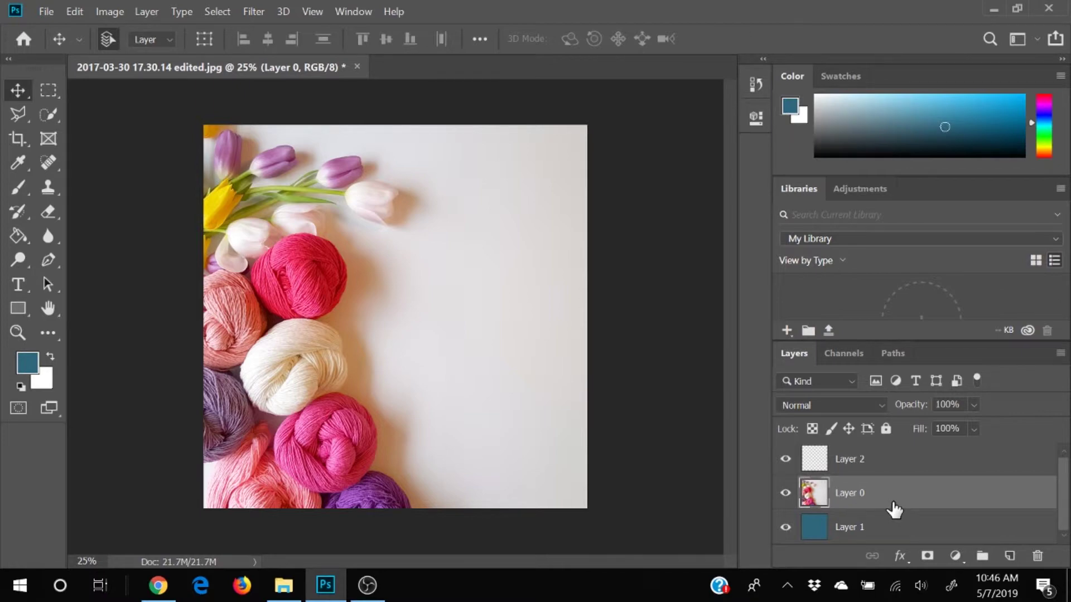
{"action": "mouse_move", "coordinate": [894, 509]}
{"action": "left_mouse_down"}
{"action": "mouse_move", "coordinate": [892, 566]}
{"action": "mouse_move", "coordinate": [906, 493]}
{"action": "left_mouse_up"}
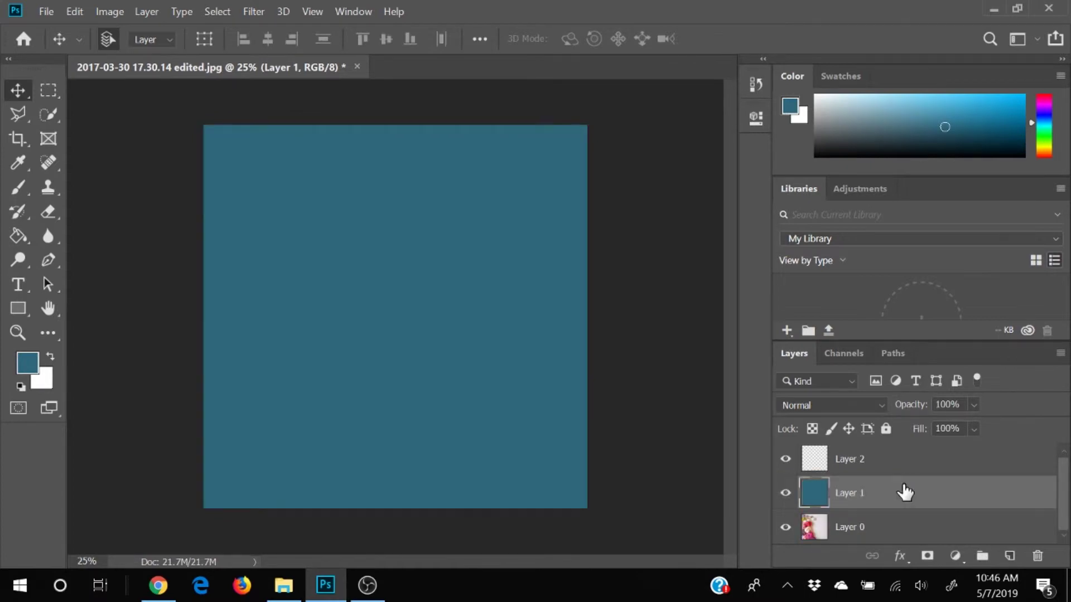
- Erase a wavy teal strip on the left with an ~866 px eraser, revealing the yarn
{"action": "left_click", "coordinate": [48, 212]}
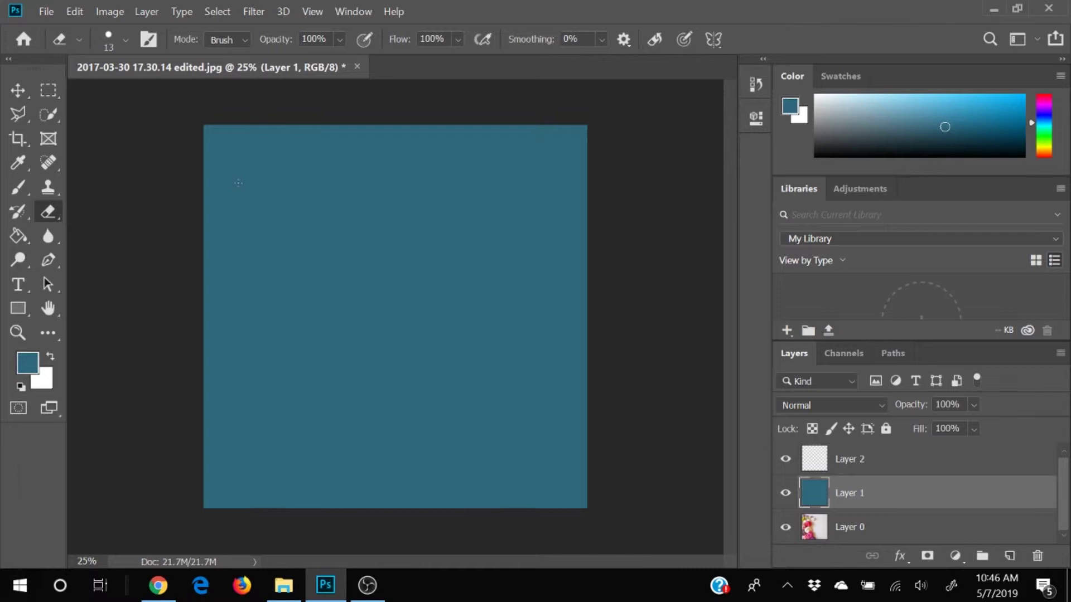
{"action": "left_click_drag", "start_coordinate": [239, 183], "coordinate": [324, 195]}
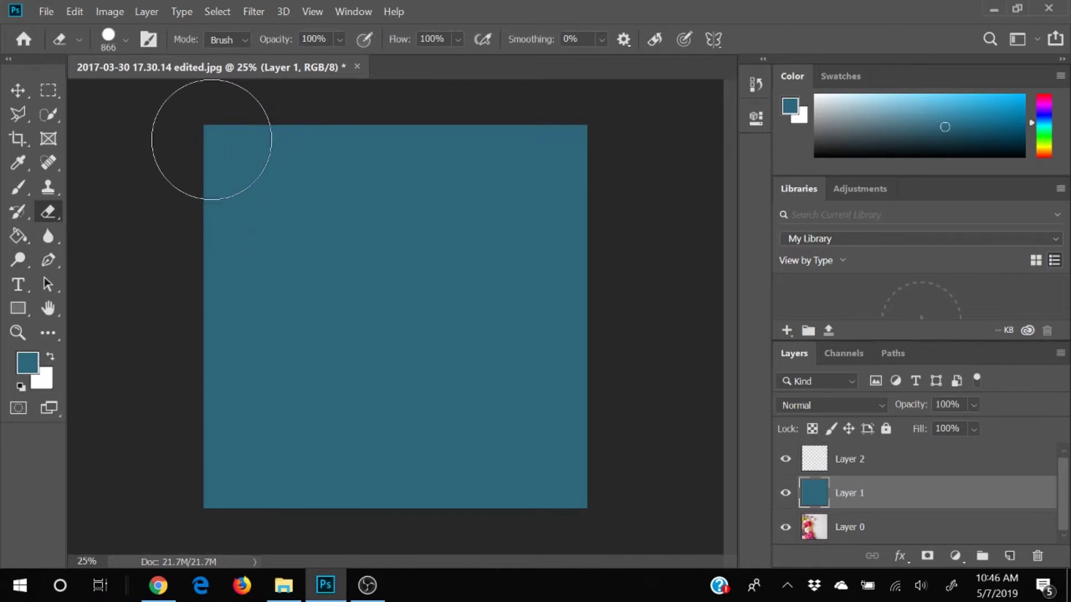
{"action": "mouse_move", "coordinate": [211, 140]}
{"action": "left_mouse_down"}
{"action": "mouse_move", "coordinate": [237, 184]}
{"action": "mouse_move", "coordinate": [239, 280]}
{"action": "mouse_move", "coordinate": [298, 167]}
{"action": "mouse_move", "coordinate": [347, 406]}
{"action": "mouse_move", "coordinate": [322, 442]}
{"action": "mouse_move", "coordinate": [230, 473]}
{"action": "mouse_move", "coordinate": [359, 490]}
{"action": "left_mouse_up"}
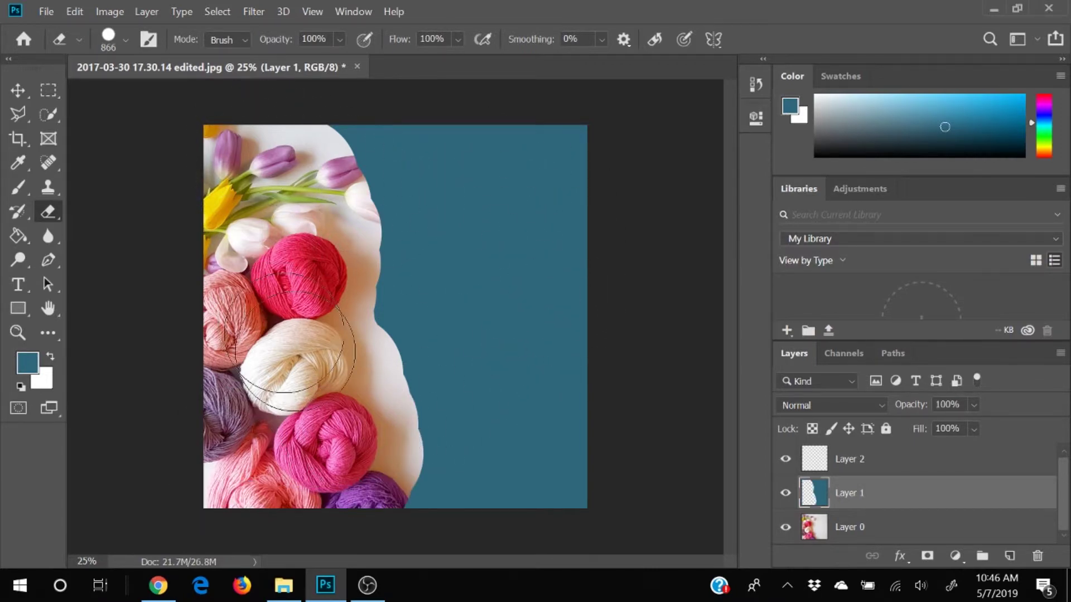
- With the Move tool, click through Layer 0, Layer 1 and Layer 2, ending on Layer 1
{"action": "left_click", "coordinate": [850, 531]}
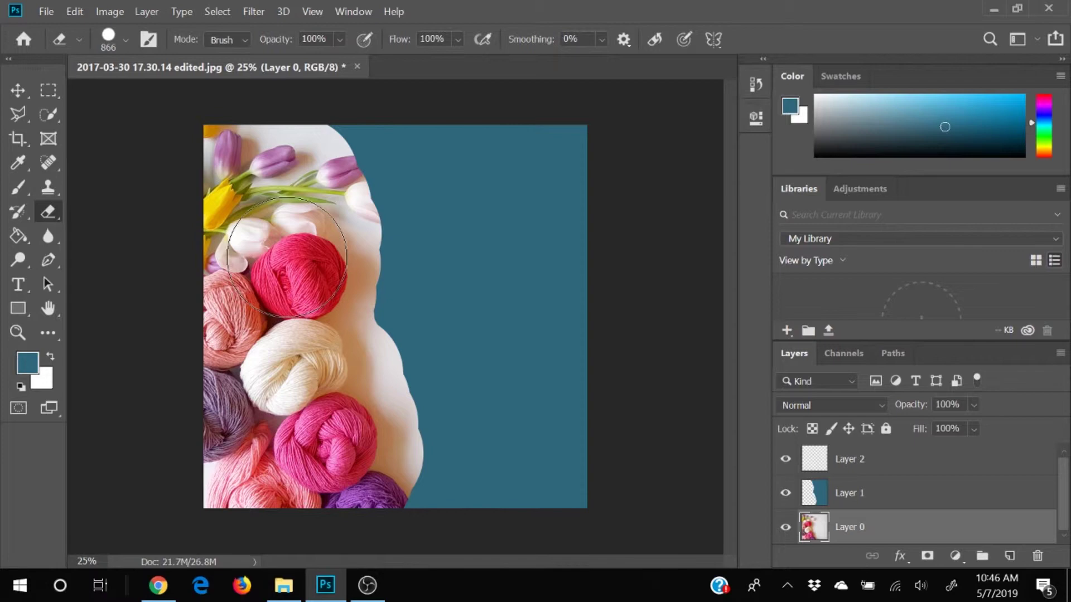
{"action": "left_click", "coordinate": [17, 90]}
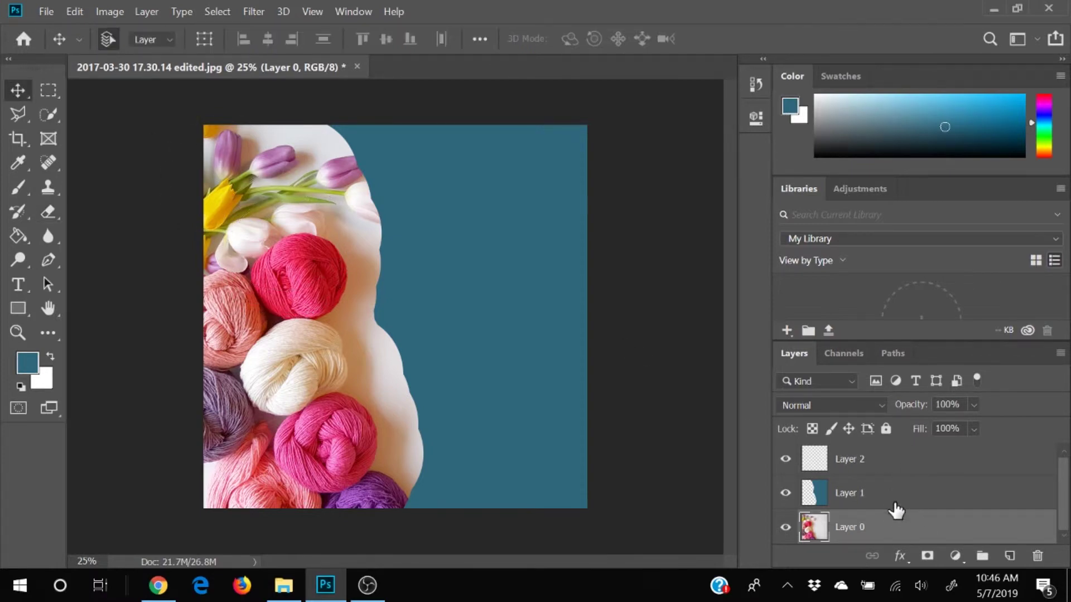
{"action": "left_click", "coordinate": [849, 502]}
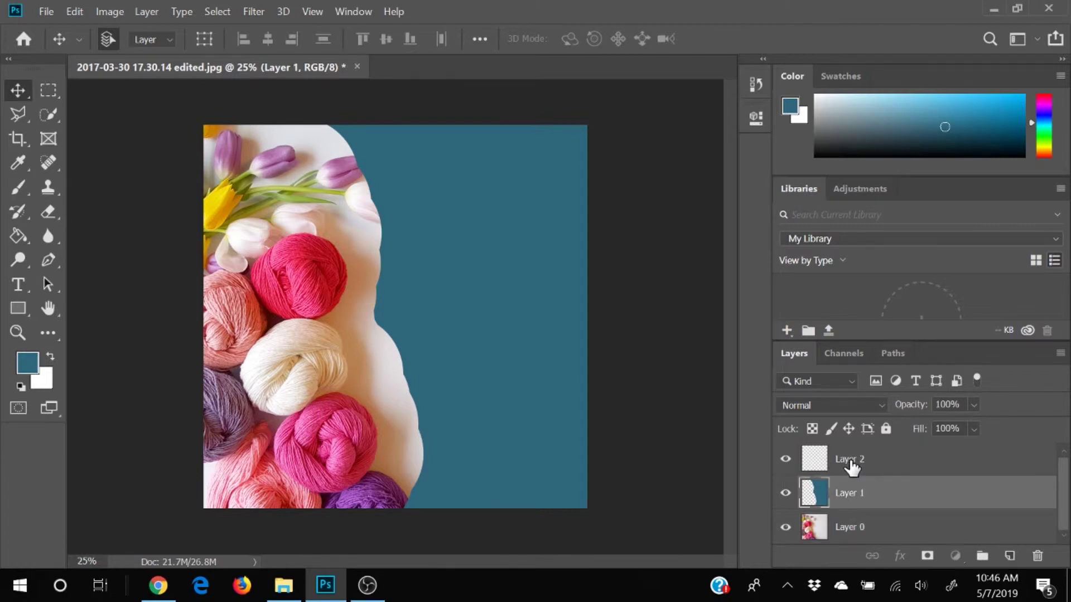
{"action": "left_click", "coordinate": [849, 466]}
{"action": "left_click", "coordinate": [850, 493]}
{"action": "left_click", "coordinate": [850, 540]}
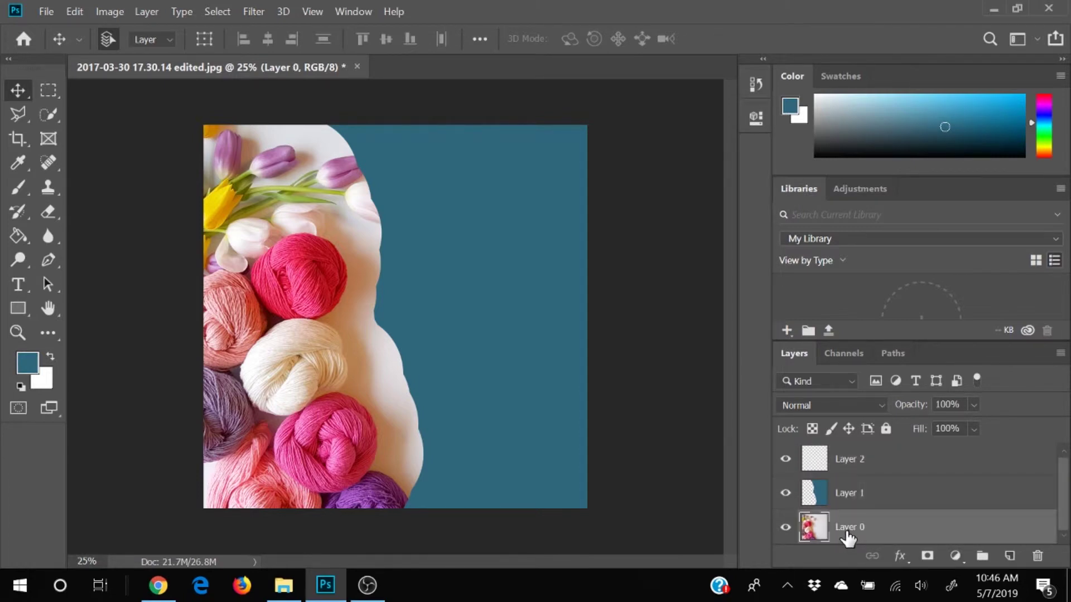
{"action": "left_click", "coordinate": [845, 501]}
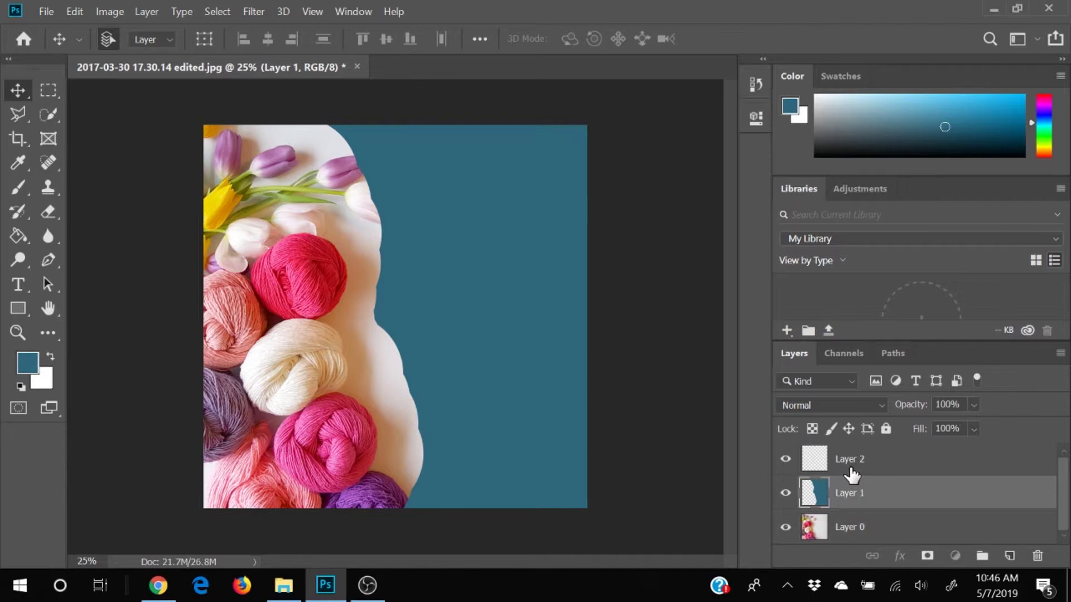
{"action": "left_click", "coordinate": [851, 474]}
{"action": "left_click", "coordinate": [851, 505]}
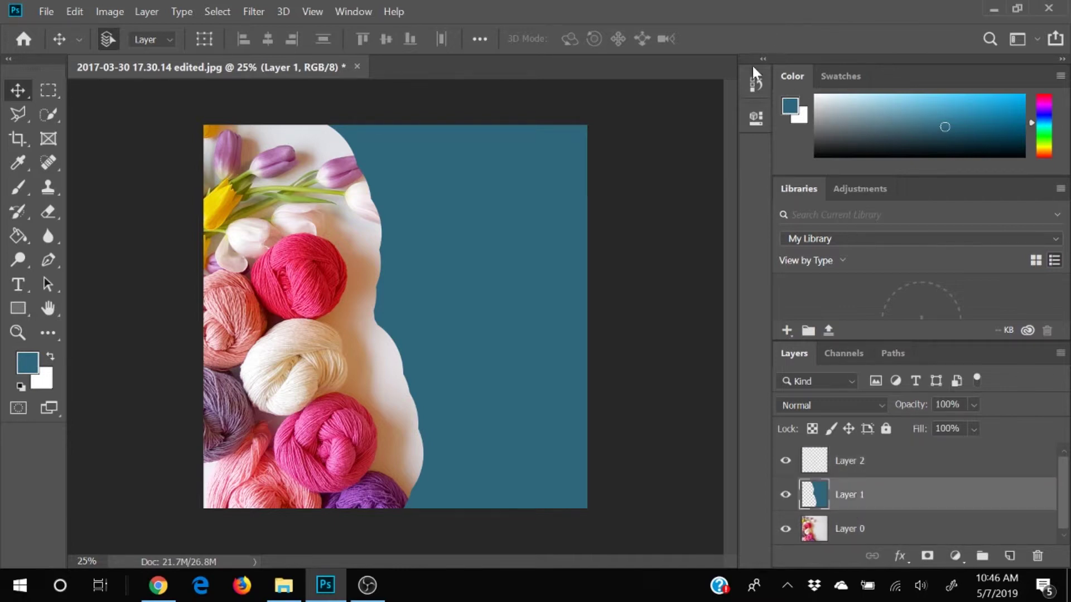
- Revert history to the second Layer Order state, then try the Eraser on the photo layer
{"action": "left_click", "coordinate": [756, 85]}
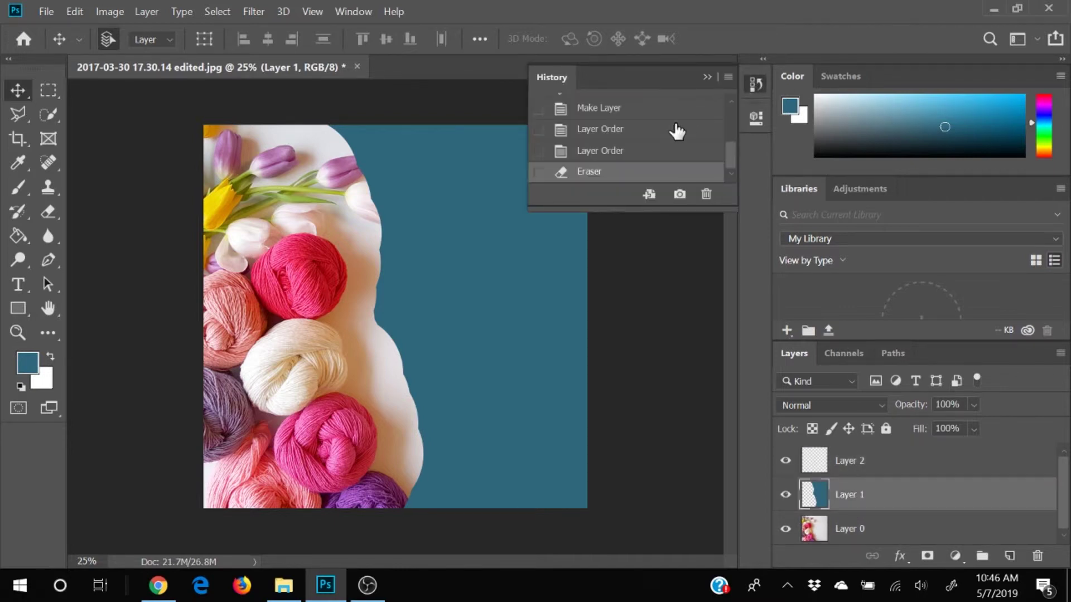
{"action": "left_click", "coordinate": [609, 108]}
{"action": "left_click", "coordinate": [619, 131]}
{"action": "left_click", "coordinate": [623, 158]}
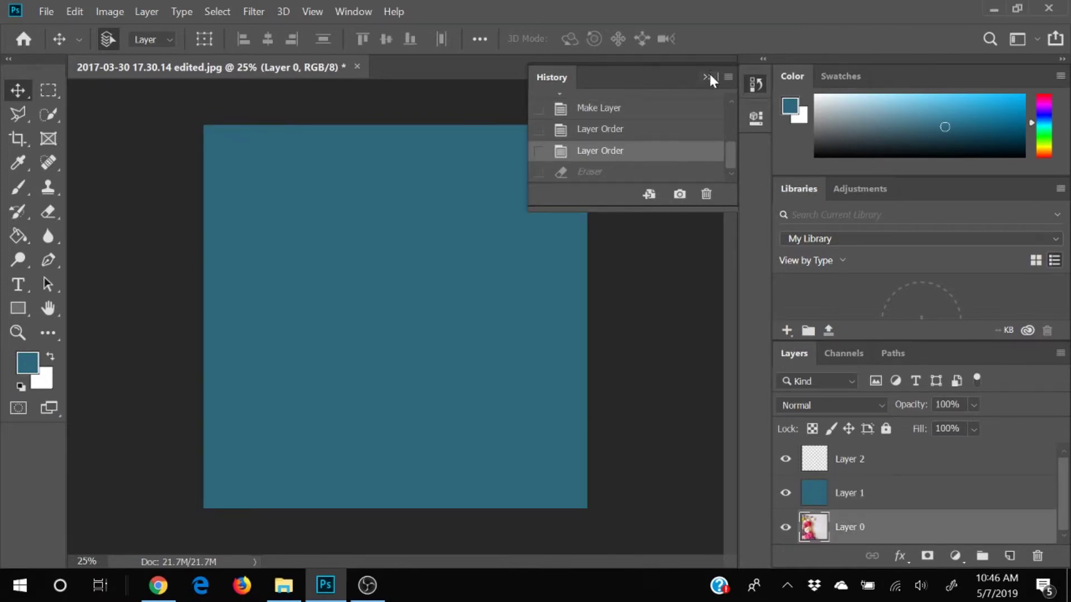
{"action": "left_click", "coordinate": [708, 76]}
{"action": "left_click", "coordinate": [42, 210]}
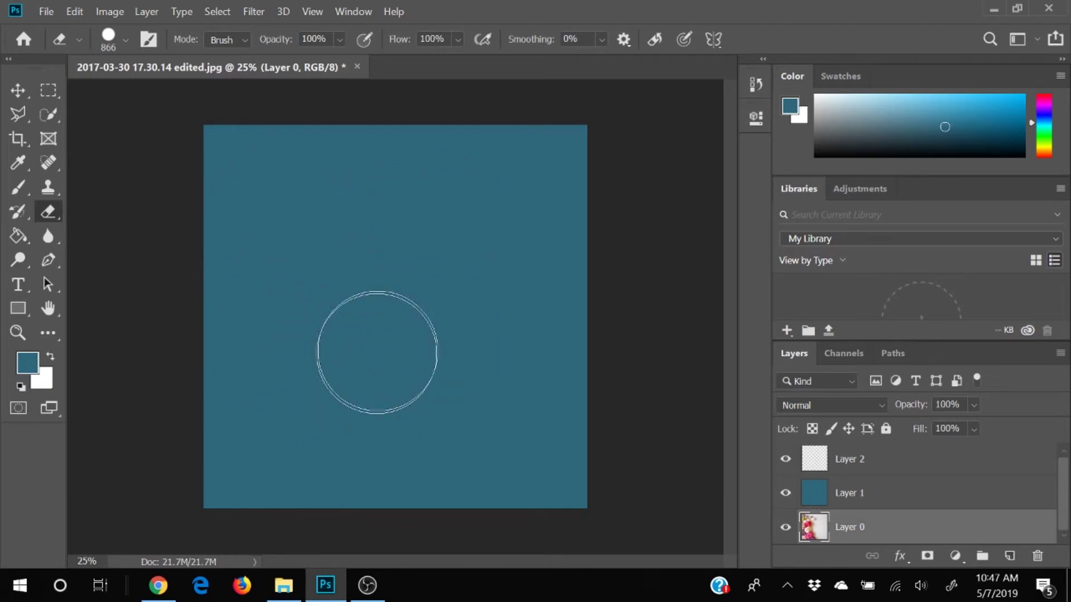
{"action": "left_click_drag", "start_coordinate": [272, 257], "coordinate": [327, 334]}
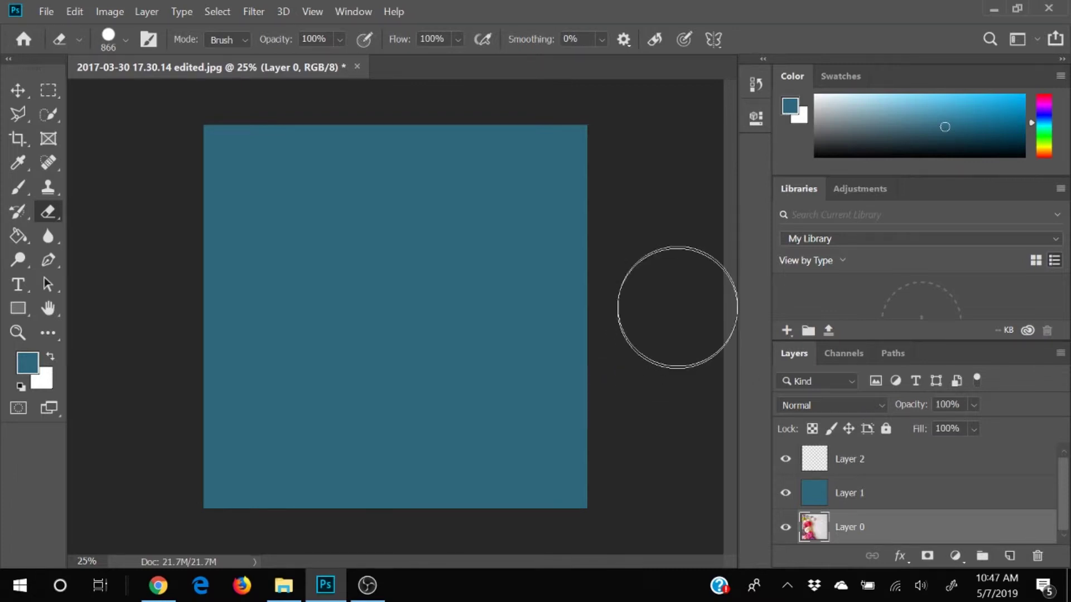
- Step through the Layer Order and Eraser states in the History panel
{"action": "left_click", "coordinate": [757, 81]}
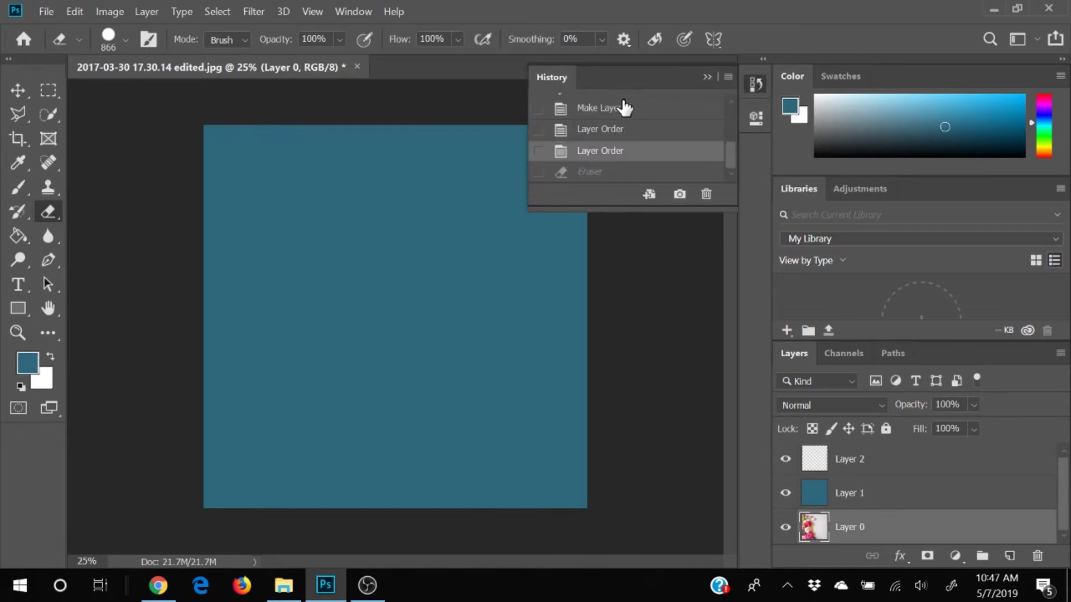
{"action": "mouse_move", "coordinate": [728, 158]}
{"action": "left_mouse_down"}
{"action": "mouse_move", "coordinate": [732, 113]}
{"action": "mouse_move", "coordinate": [730, 162]}
{"action": "left_mouse_up"}
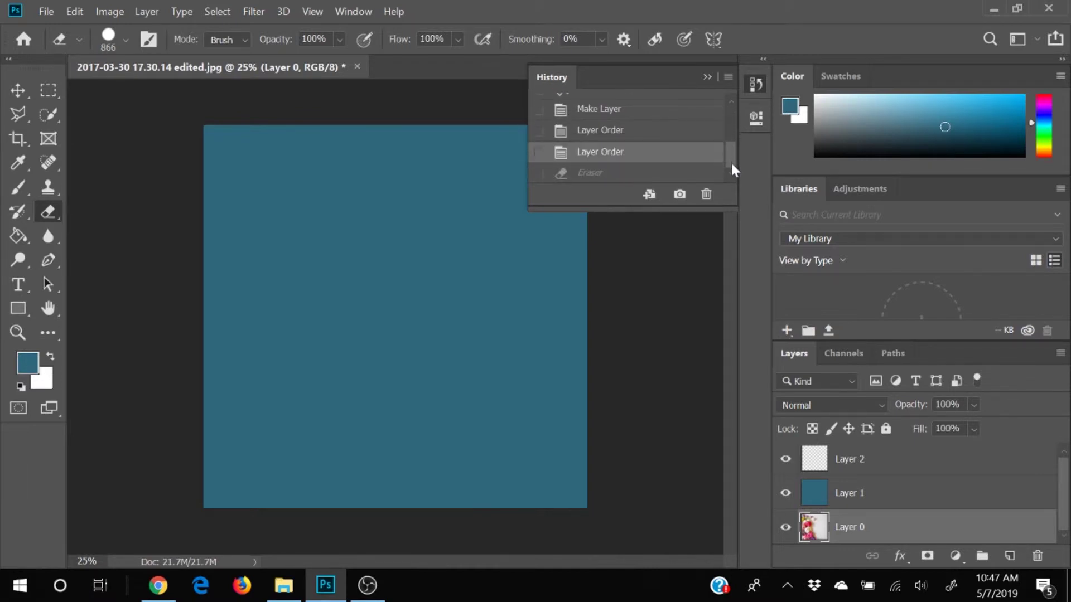
{"action": "left_click", "coordinate": [615, 138]}
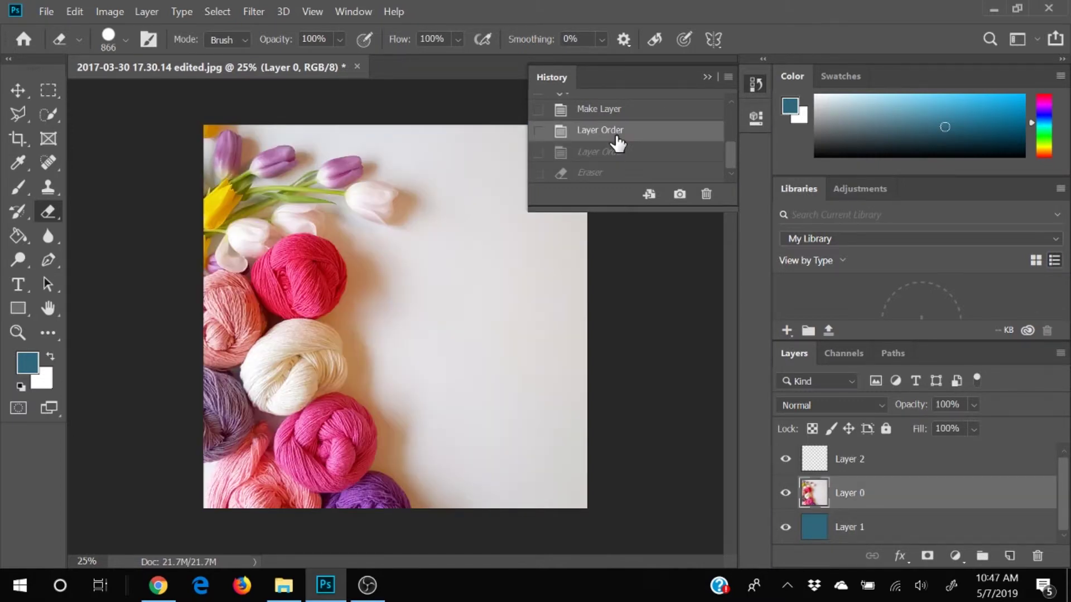
{"action": "left_click", "coordinate": [616, 154]}
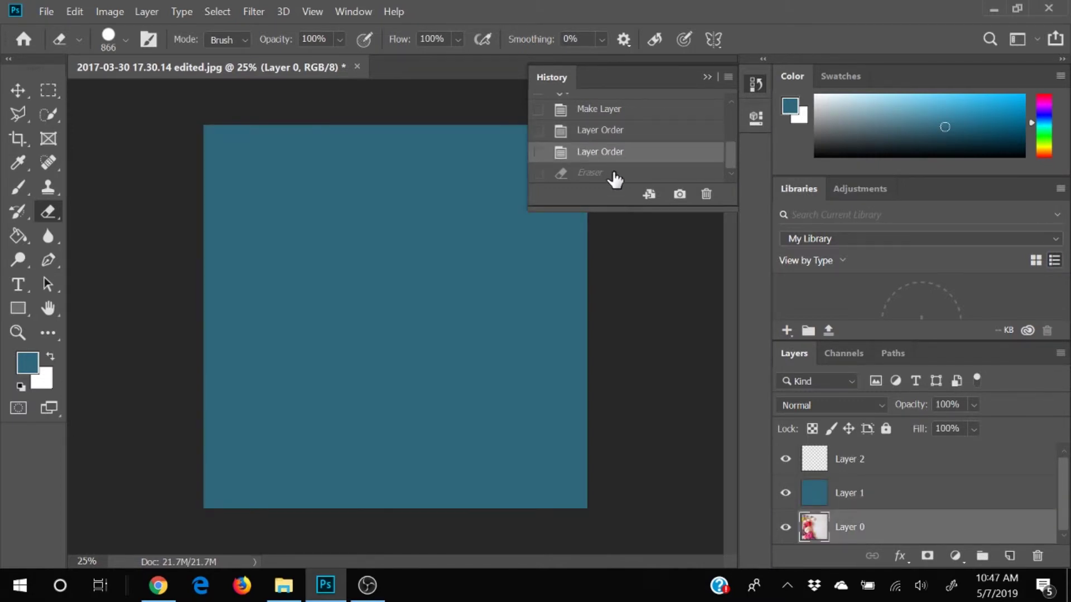
{"action": "left_click", "coordinate": [615, 174]}
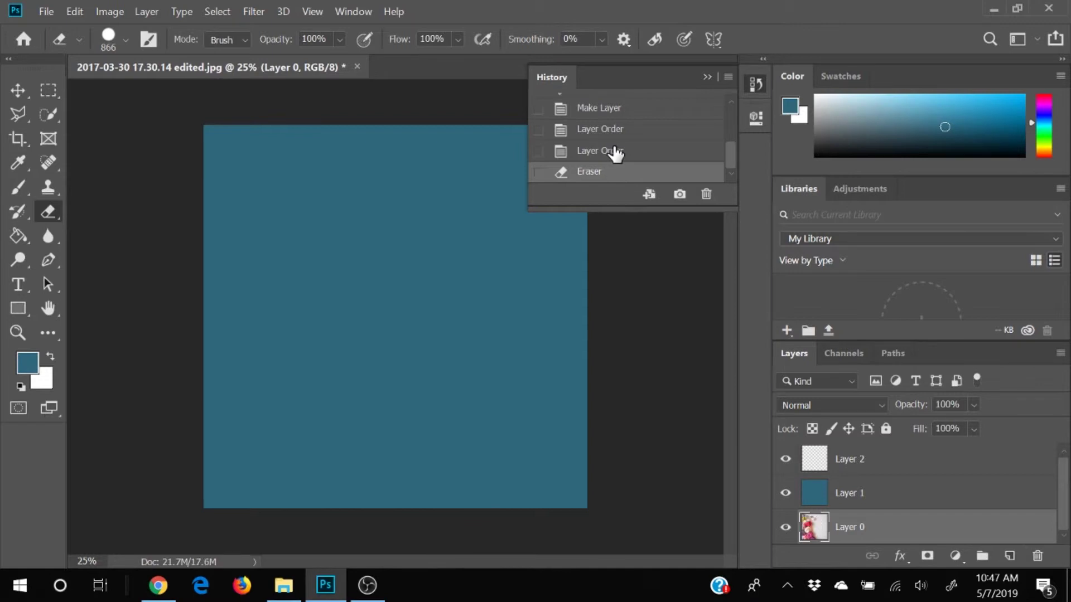
{"action": "left_click", "coordinate": [616, 150]}
{"action": "left_click", "coordinate": [623, 129]}
- Revert to the Paint Bucket state and erase a cloud-shaped patch of Layer 1
{"action": "left_click", "coordinate": [623, 109]}
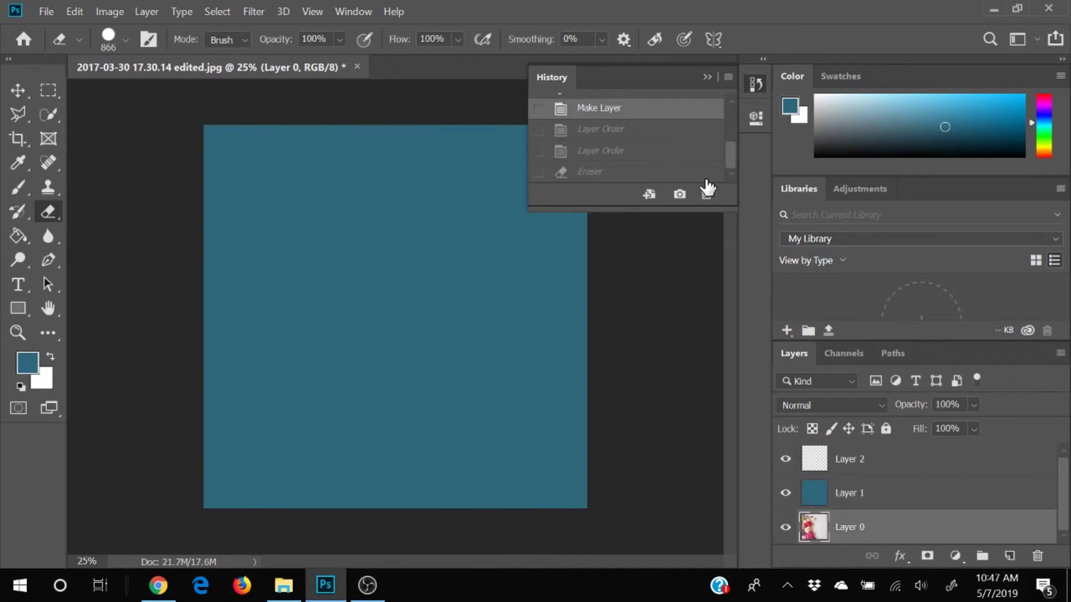
{"action": "scroll", "coordinate": [631, 134], "scroll_direction": "up", "scroll_amount": 1}
{"action": "scroll", "coordinate": [636, 144], "scroll_direction": "up", "scroll_amount": 1}
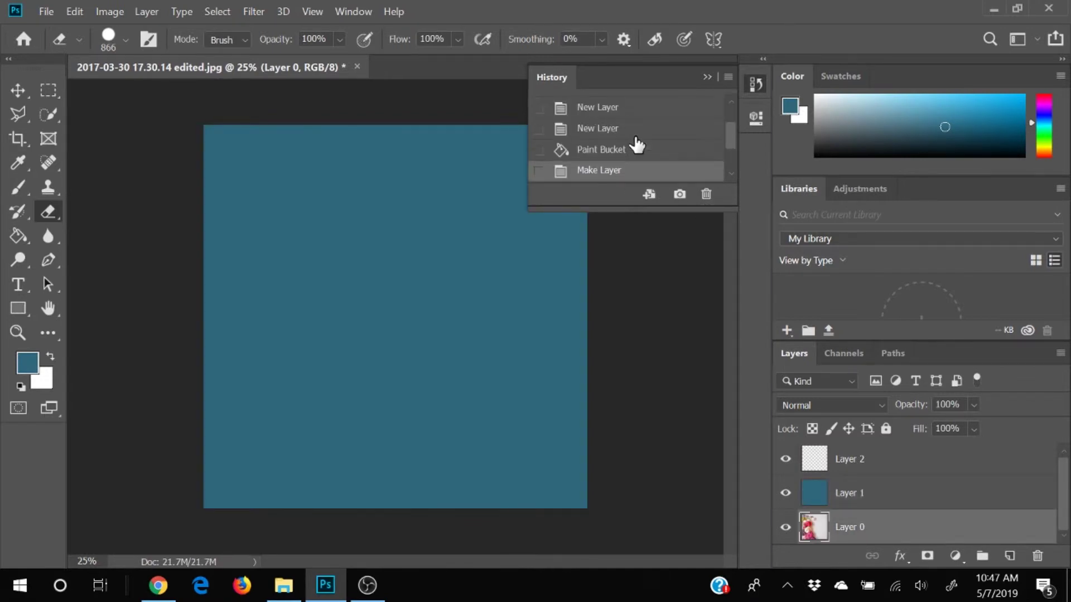
{"action": "left_click", "coordinate": [633, 149]}
{"action": "scroll", "coordinate": [636, 137], "scroll_direction": "down", "scroll_amount": 2}
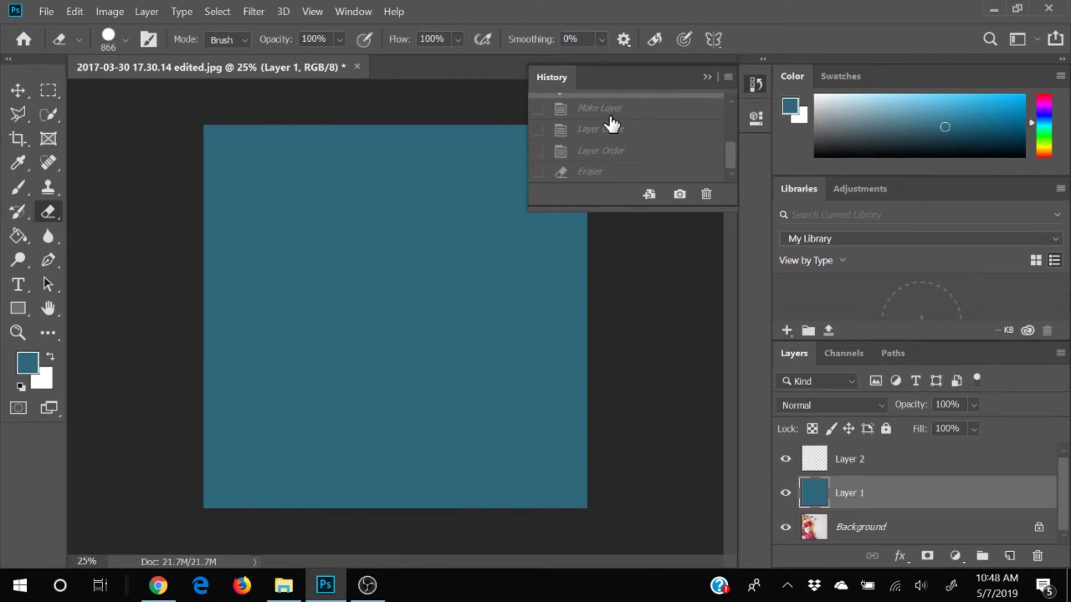
{"action": "scroll", "coordinate": [610, 152], "scroll_direction": "up", "scroll_amount": 2}
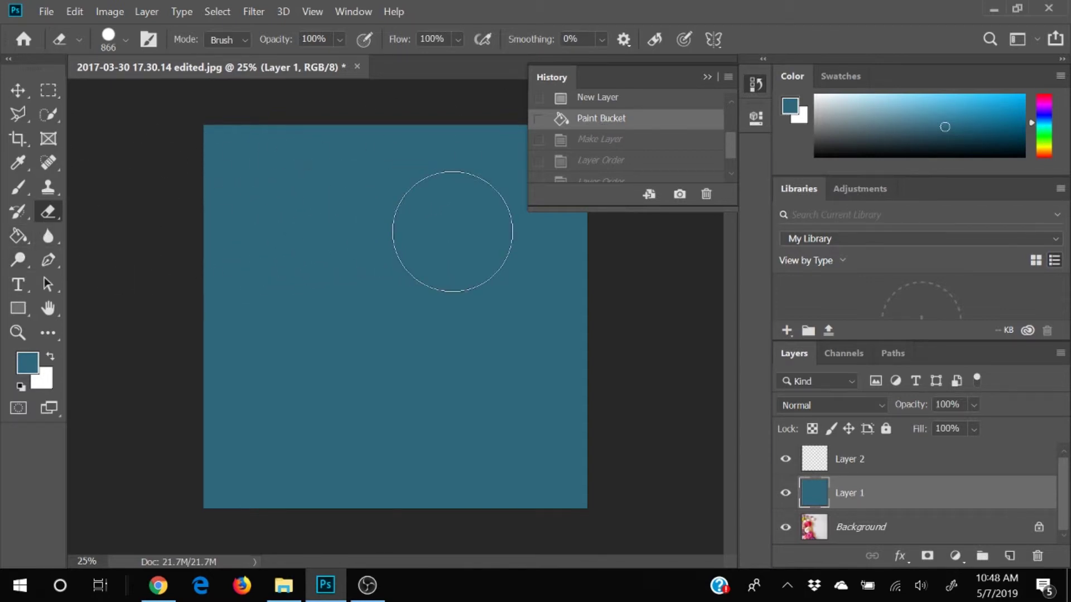
{"action": "left_click_drag", "start_coordinate": [452, 227], "coordinate": [481, 302]}
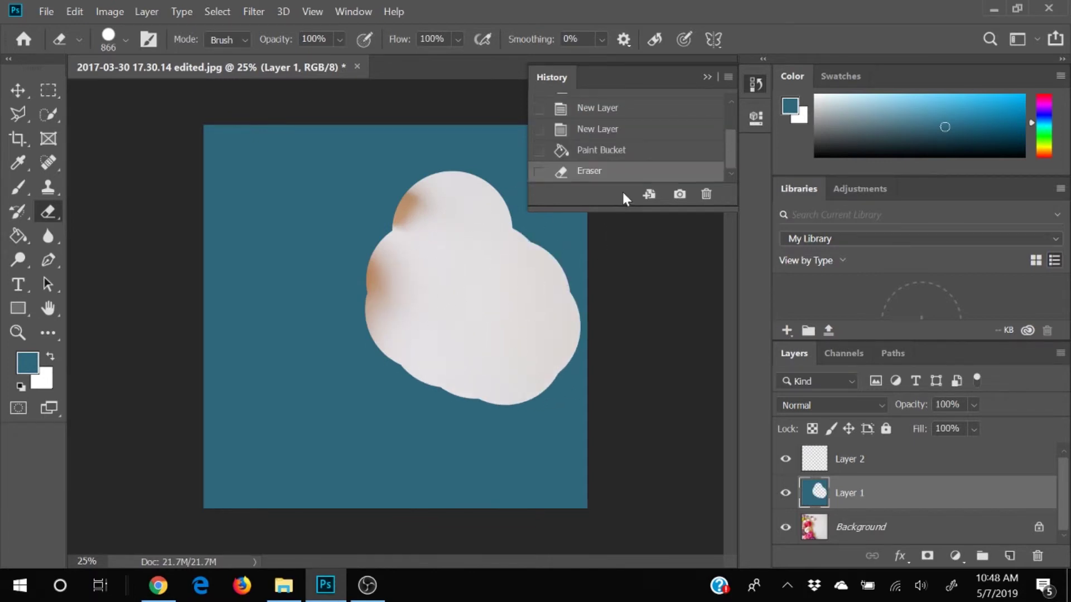
{"action": "scroll", "coordinate": [732, 158], "scroll_direction": "down", "scroll_amount": 1}
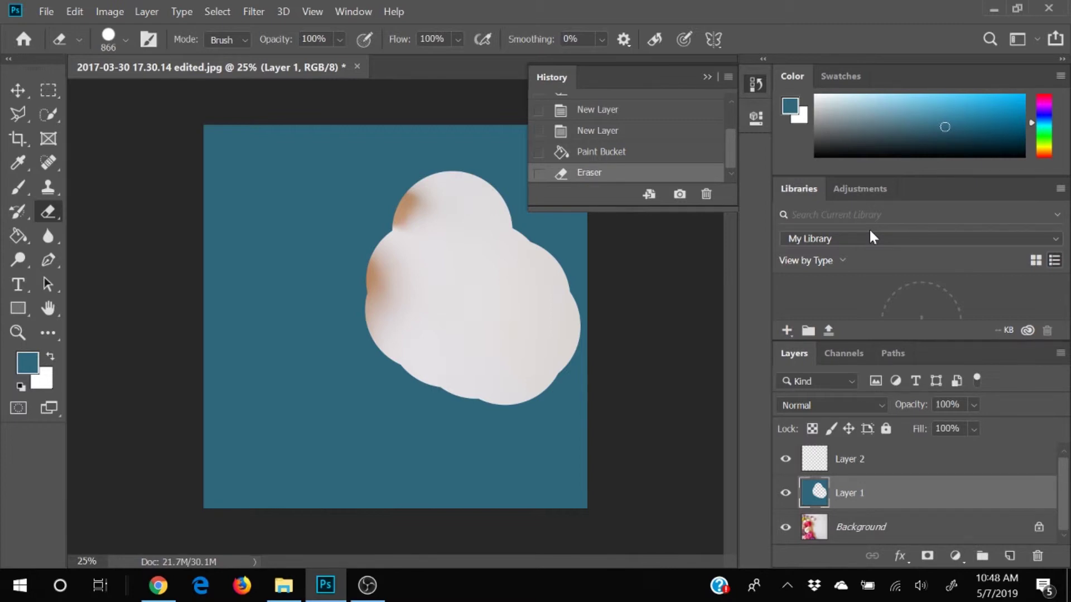
- Delete the Eraser state, narrow the panel dock, and browse the Channels, Paths and Layers tabs
{"action": "left_click", "coordinate": [617, 153]}
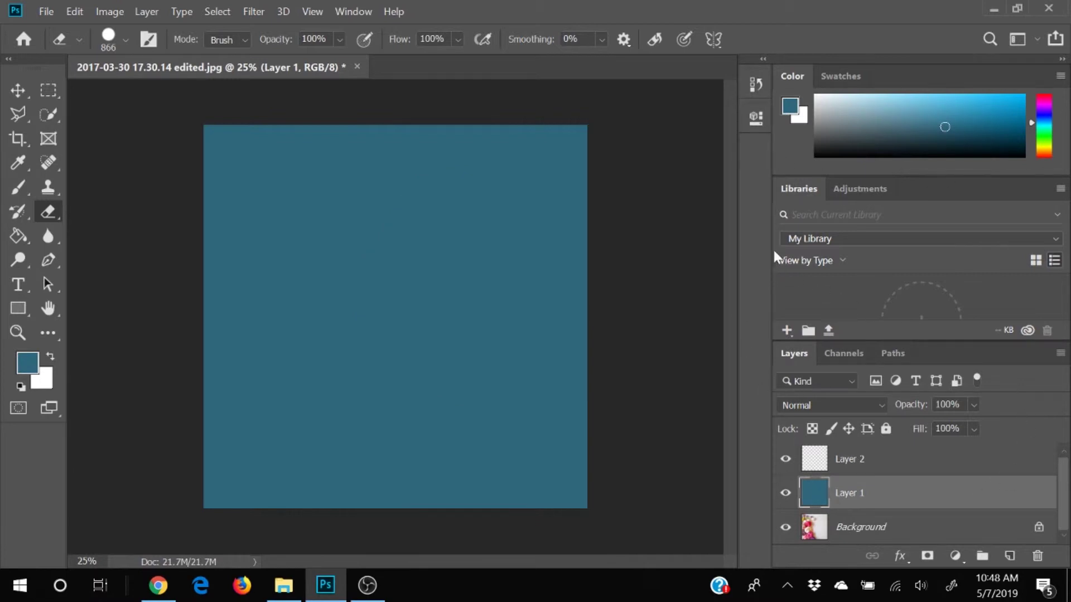
{"action": "left_click_drag", "start_coordinate": [771, 214], "coordinate": [934, 224]}
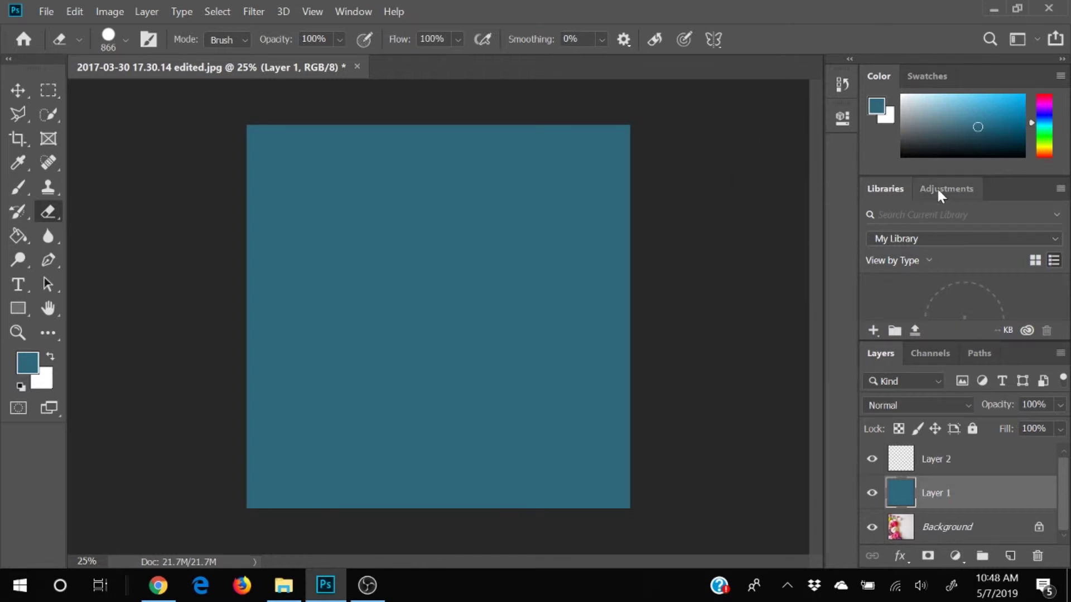
{"action": "left_click", "coordinate": [924, 353]}
{"action": "left_click", "coordinate": [981, 353]}
{"action": "left_click", "coordinate": [926, 352]}
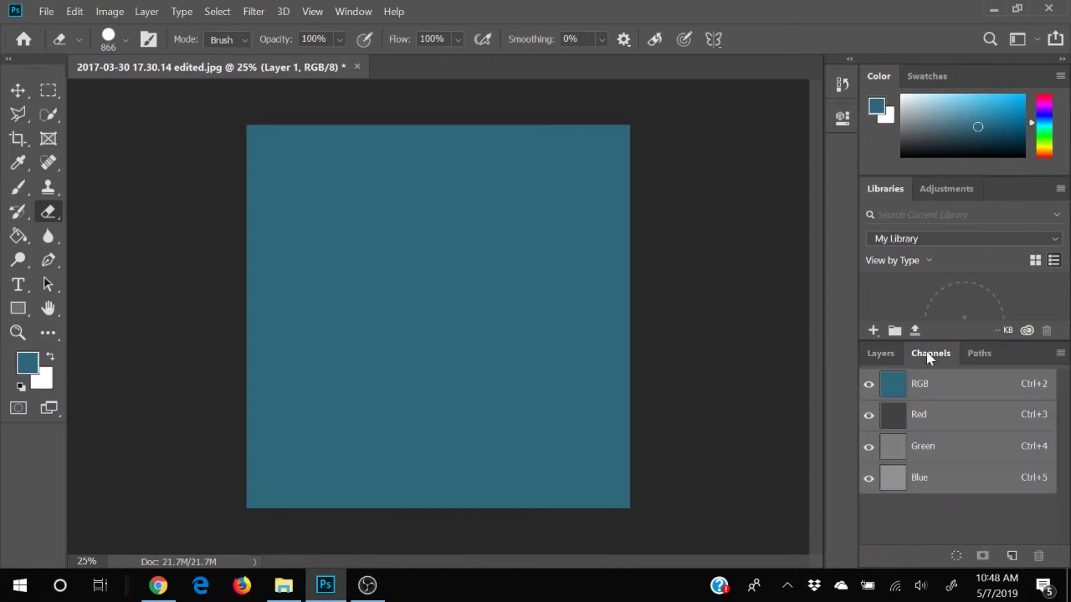
{"action": "left_click", "coordinate": [885, 355]}
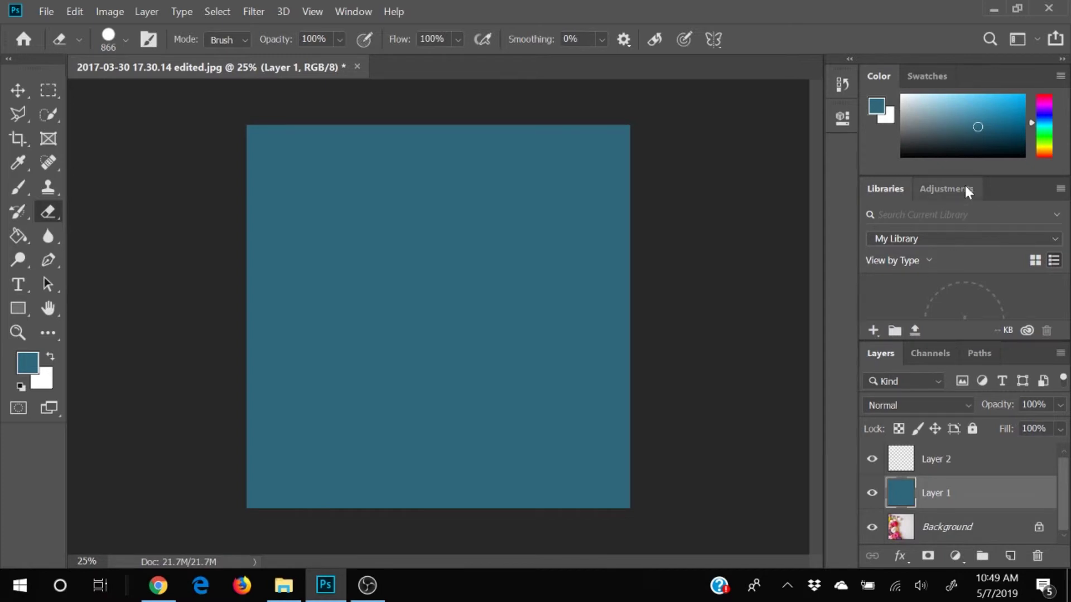
- Switch to the Adjustments panel, then open and close Layer 1's Properties
{"action": "left_click", "coordinate": [949, 188]}
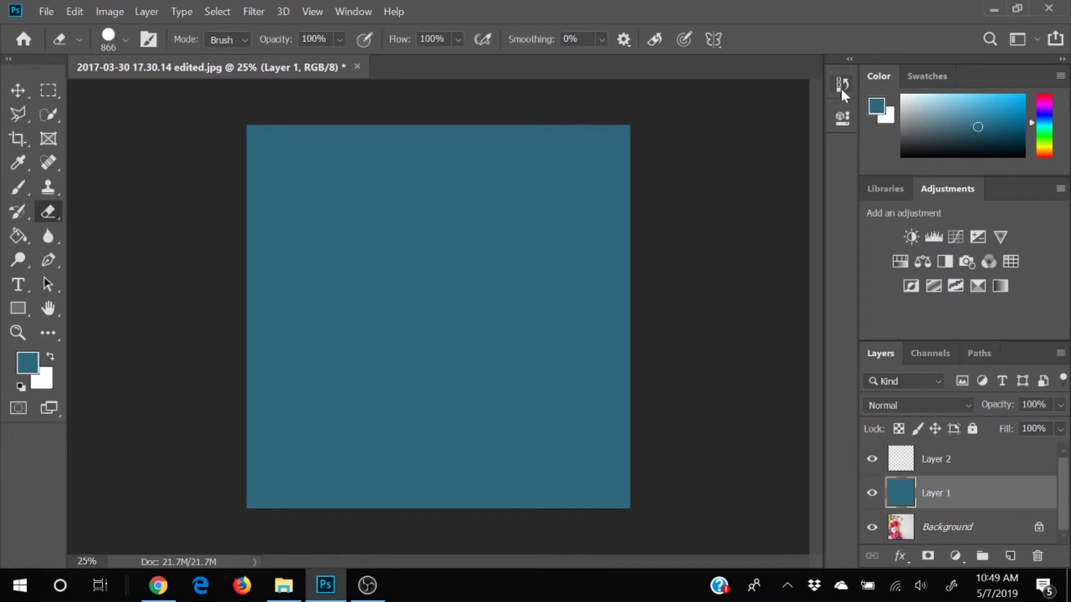
{"action": "left_click", "coordinate": [837, 121]}
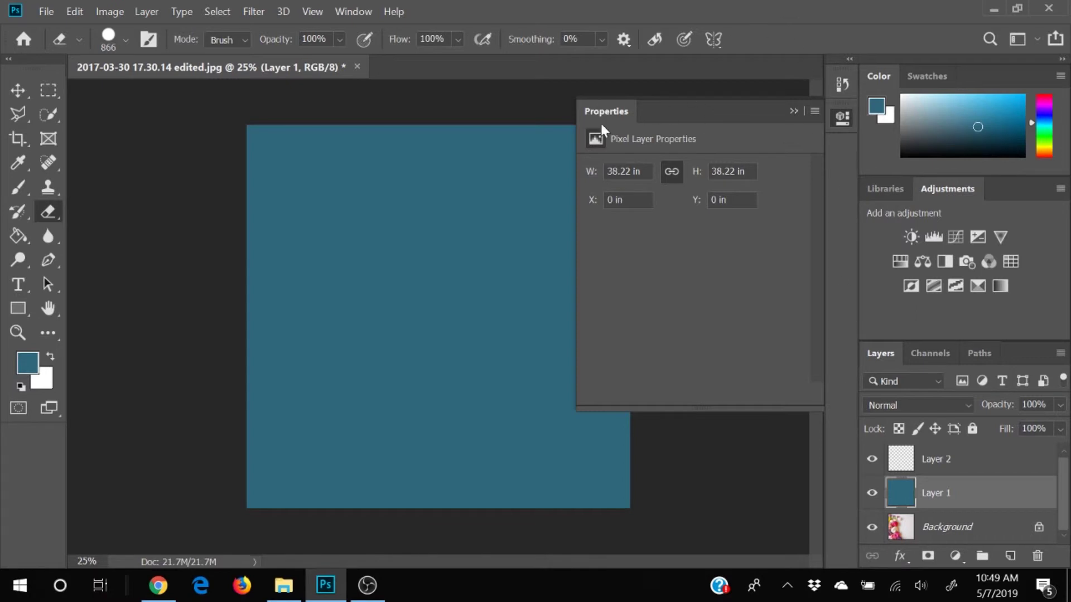
{"action": "left_click", "coordinate": [793, 111]}
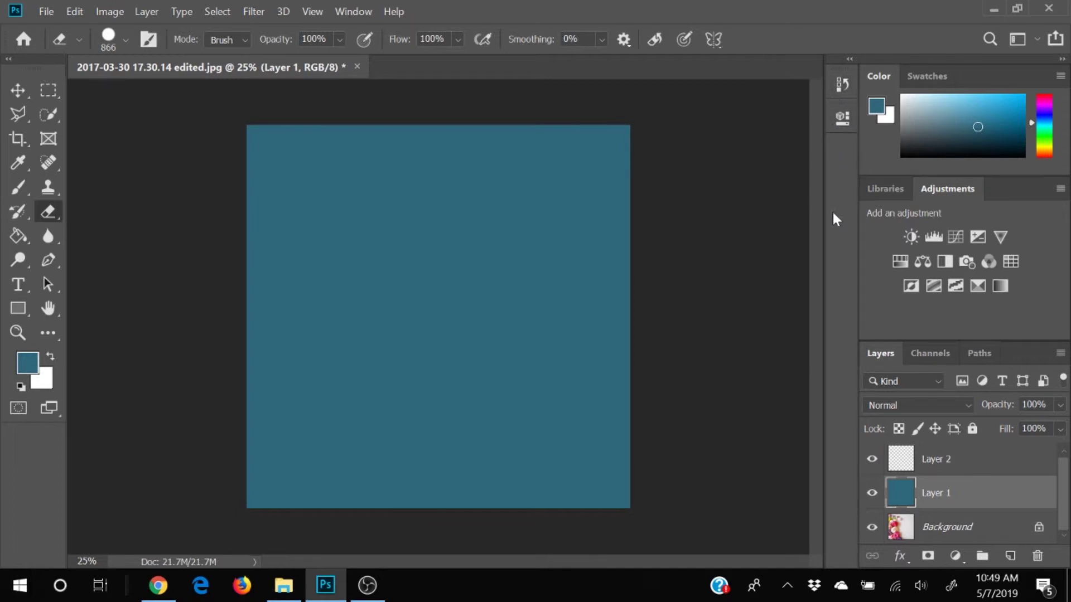
- Open the Actions, Character, Character Styles and History panels from the Window menu
{"action": "left_click", "coordinate": [360, 16]}
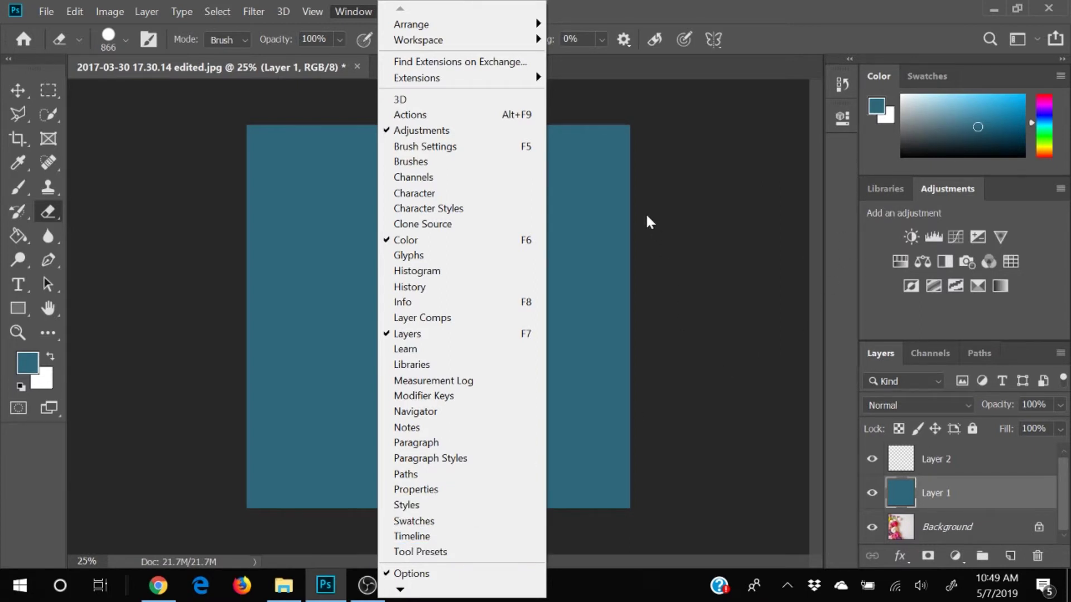
{"action": "left_click", "coordinate": [426, 117]}
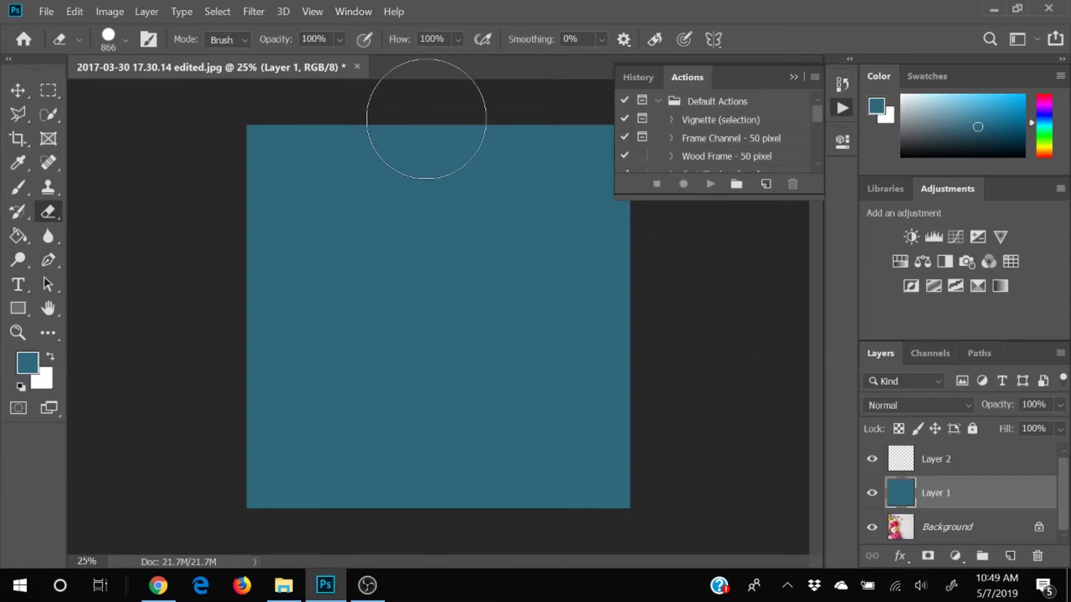
{"action": "left_click", "coordinate": [359, 12]}
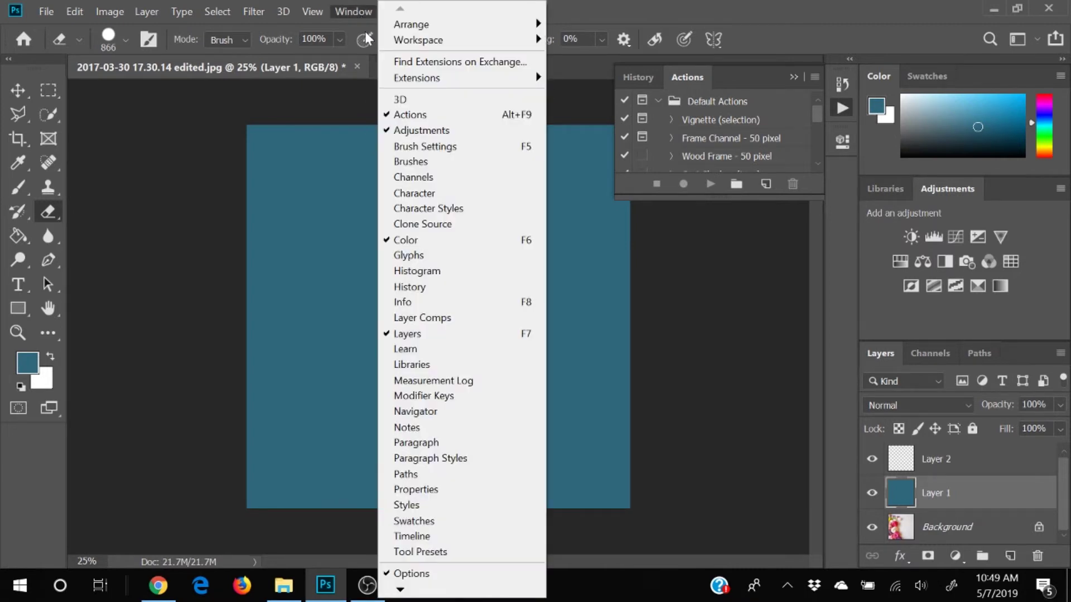
{"action": "left_click", "coordinate": [413, 194]}
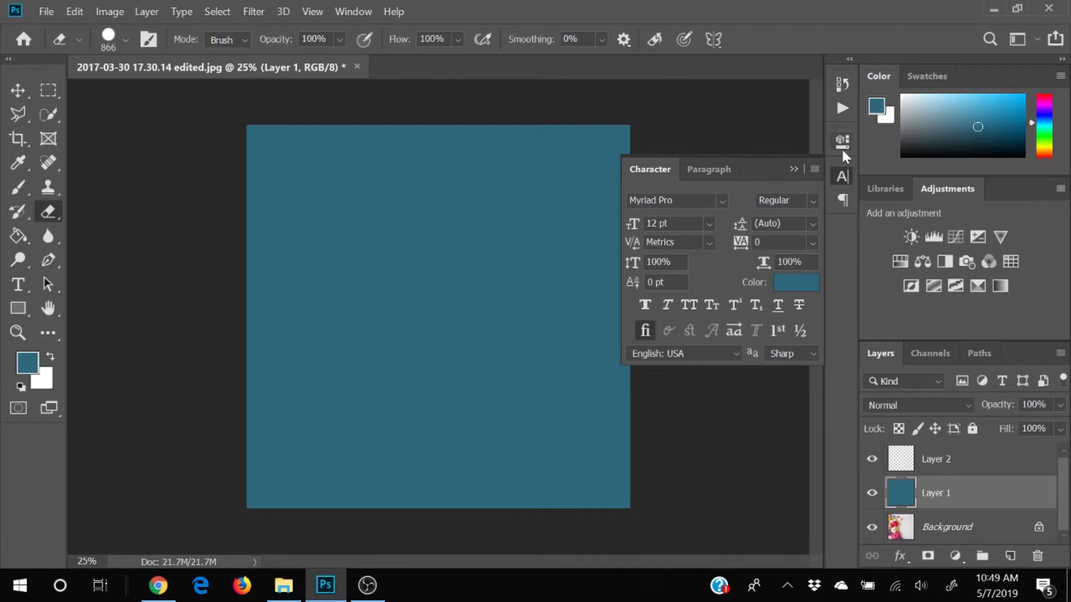
{"action": "left_click", "coordinate": [369, 14]}
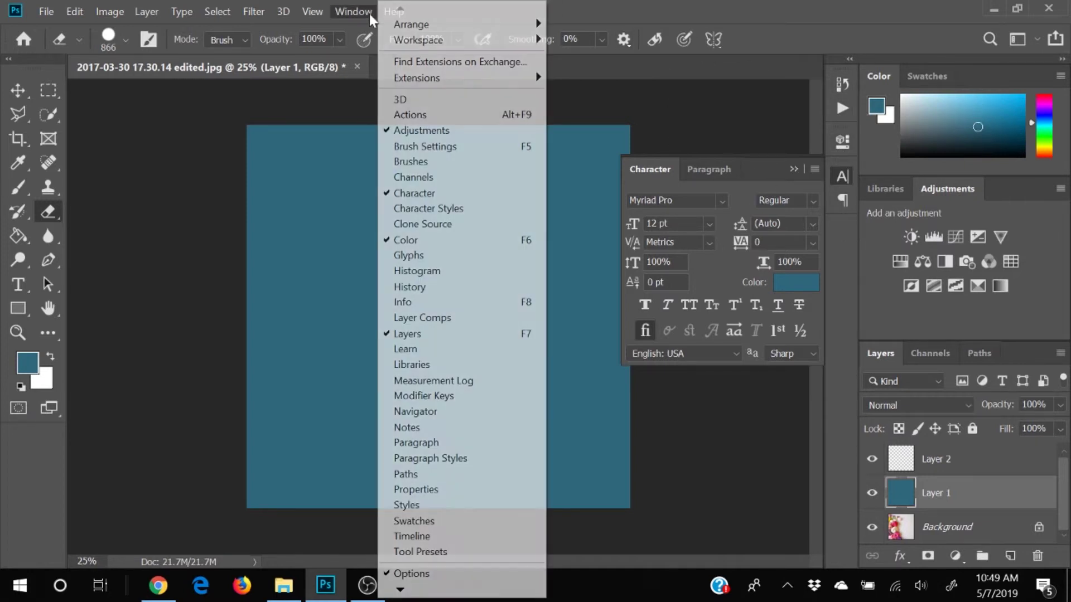
{"action": "left_click", "coordinate": [442, 209]}
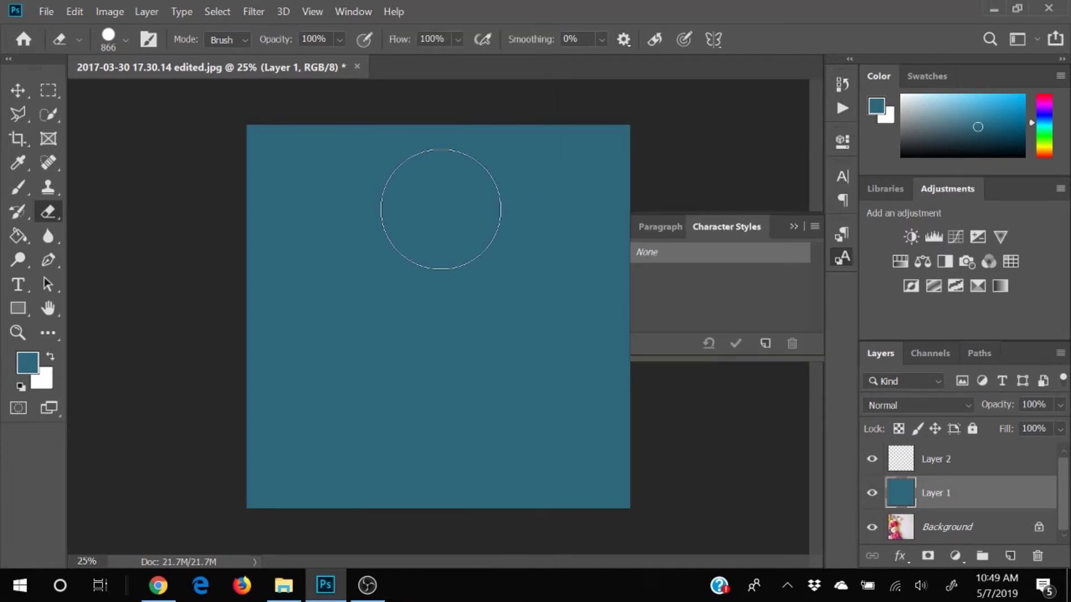
{"action": "left_click", "coordinate": [350, 17]}
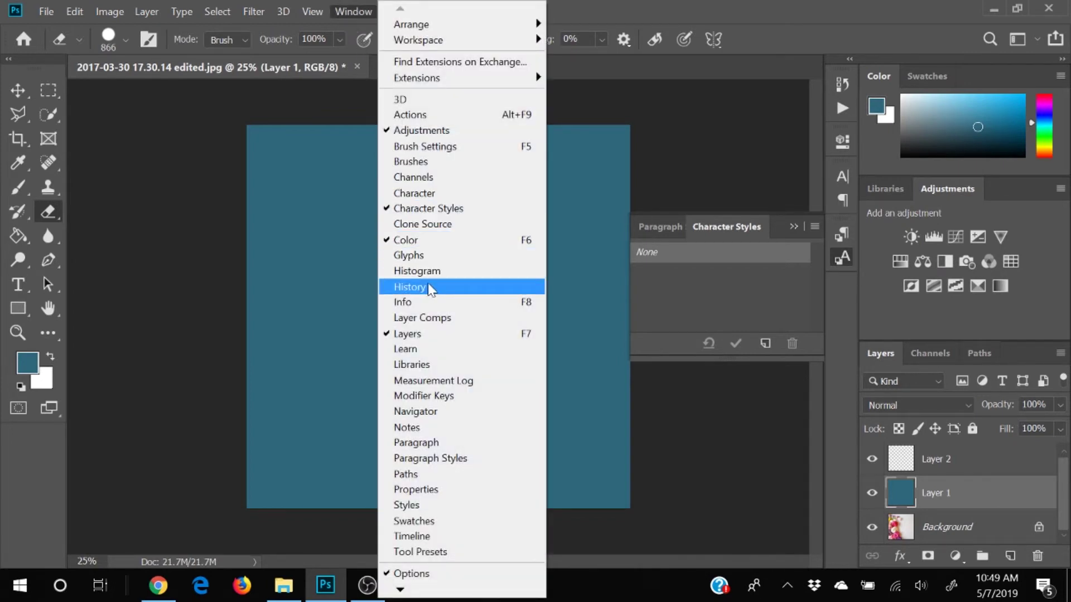
{"action": "left_click", "coordinate": [415, 287]}
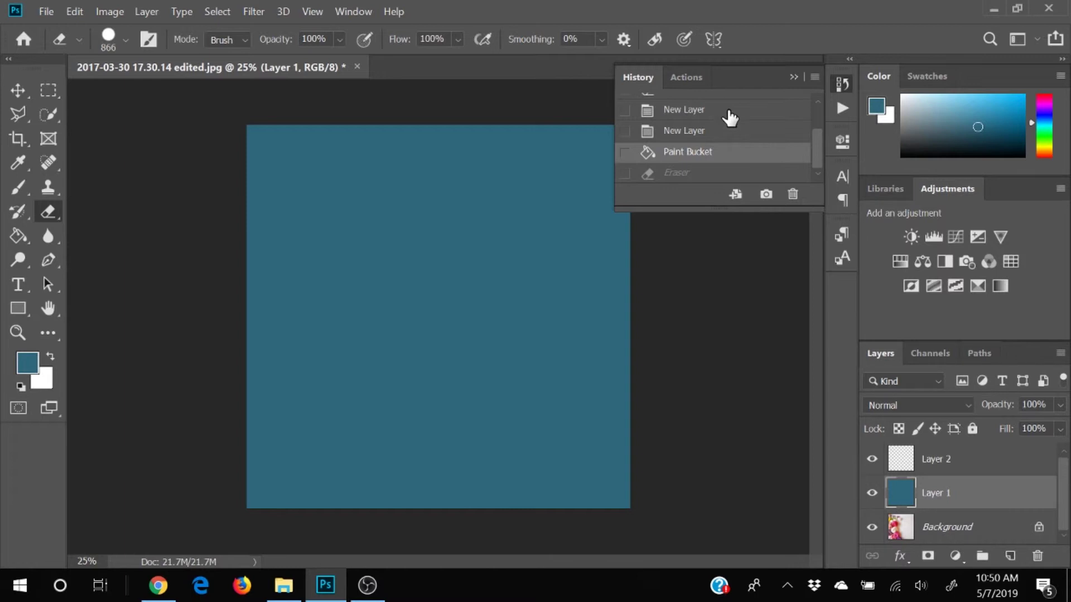
{"action": "left_click", "coordinate": [350, 11]}
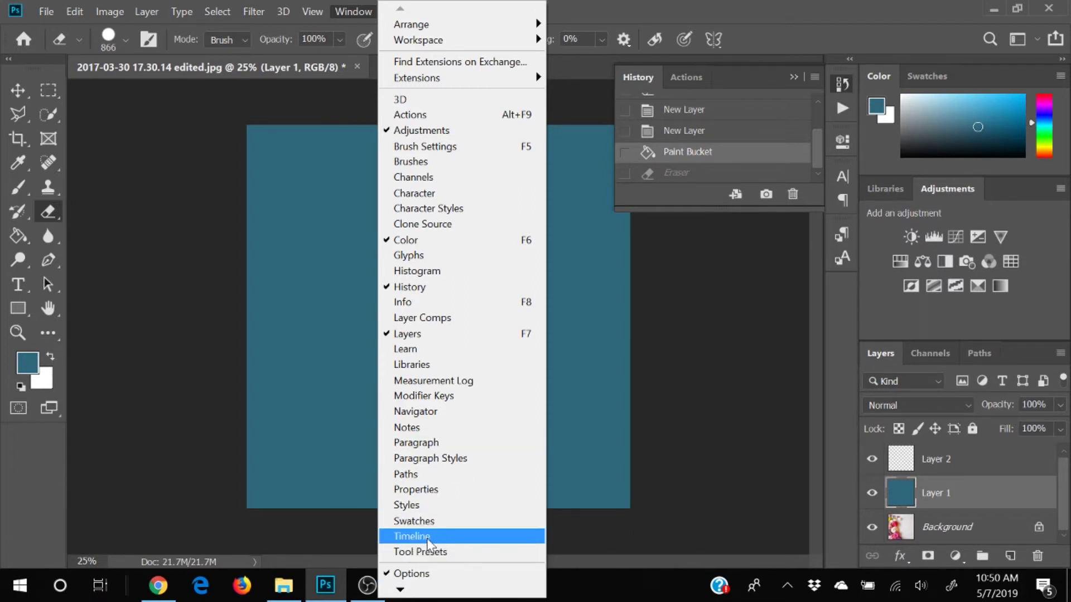
- Show then hide the Timeline panel, and collapse the floating History panel
{"action": "left_click", "coordinate": [397, 539]}
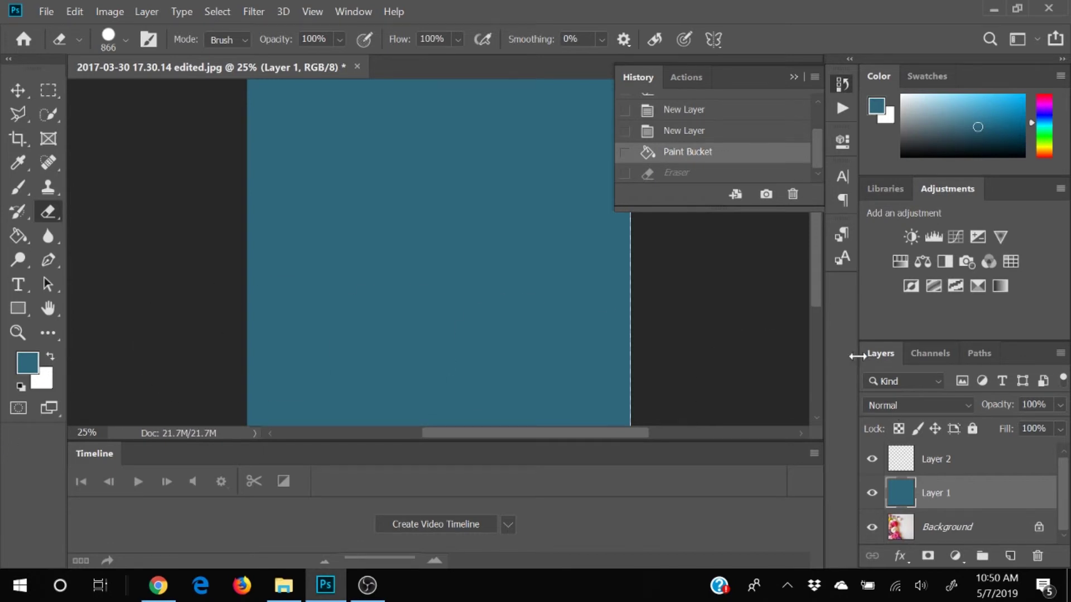
{"action": "left_click", "coordinate": [353, 11]}
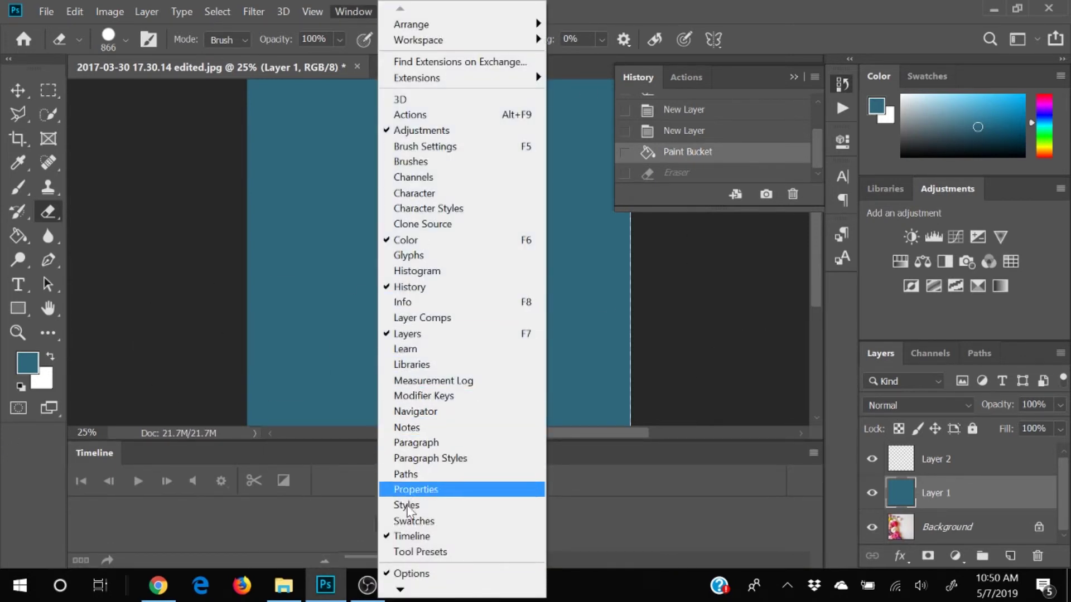
{"action": "left_click", "coordinate": [409, 539]}
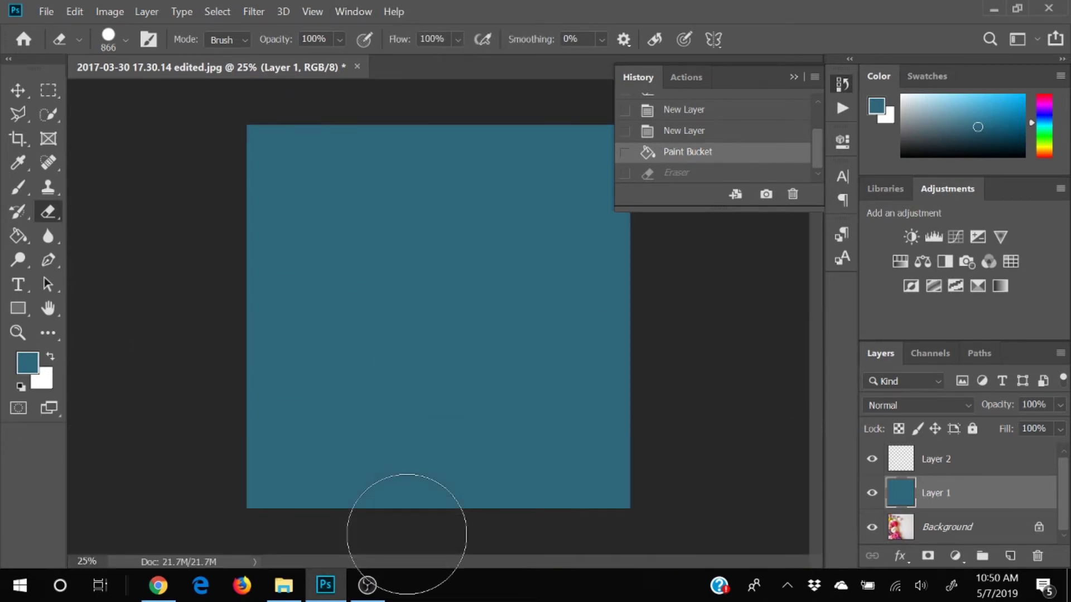
{"action": "left_click", "coordinate": [792, 77]}
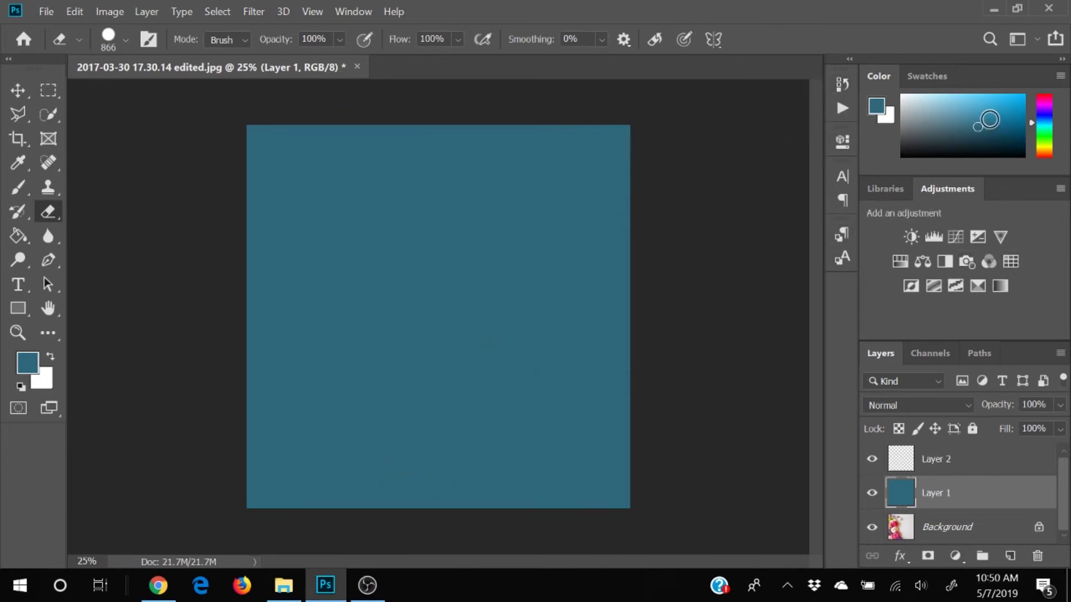
{"action": "left_click", "coordinate": [1037, 39]}
{"action": "left_click", "coordinate": [1038, 42]}
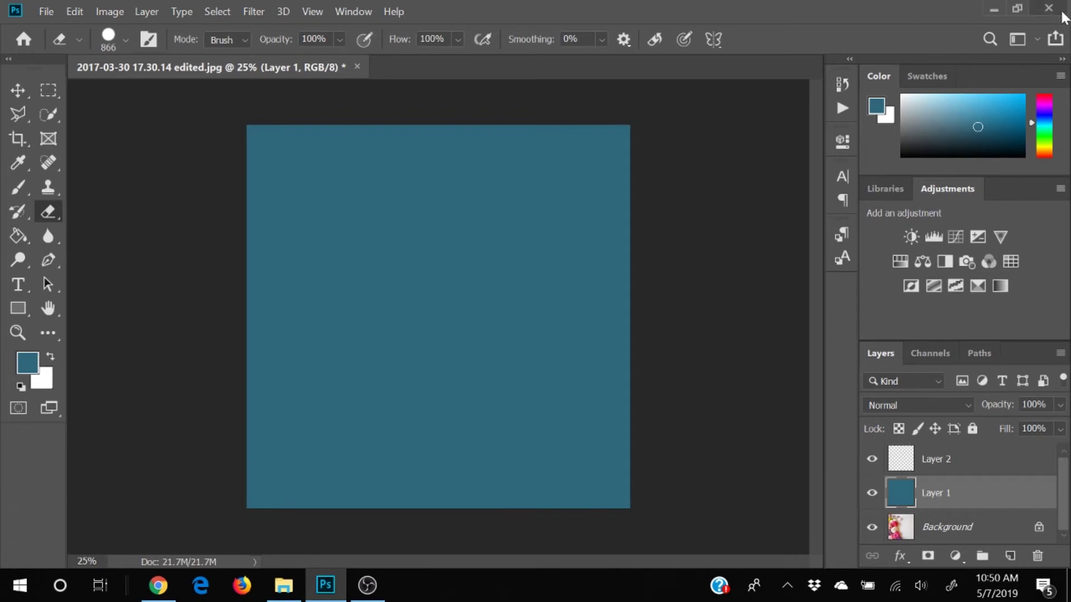
{"action": "left_click", "coordinate": [1036, 40]}
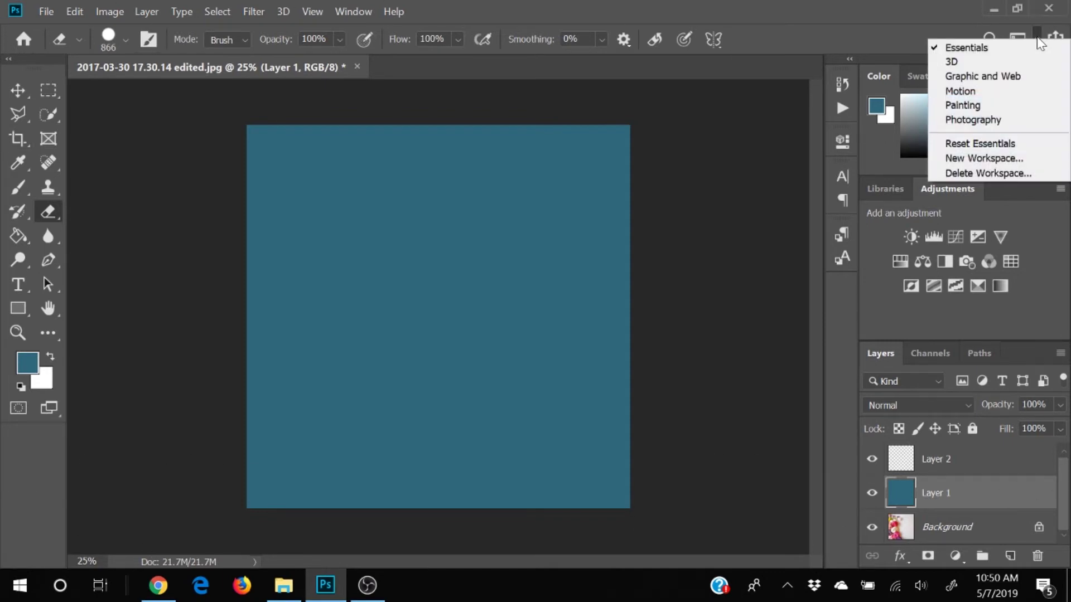
{"action": "left_click", "coordinate": [1010, 82]}
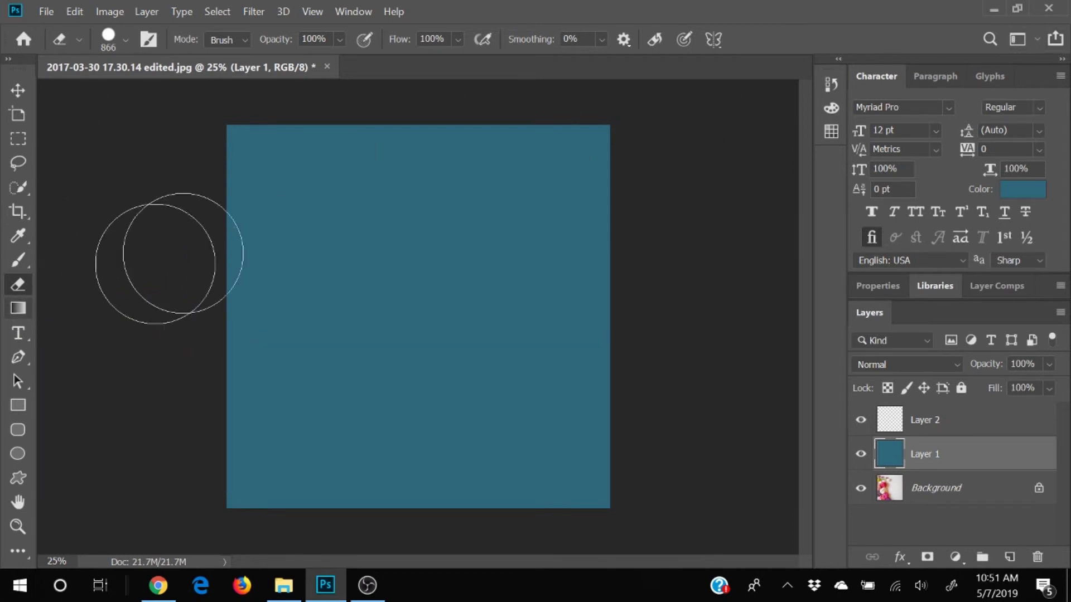
{"action": "left_click", "coordinate": [1037, 40]}
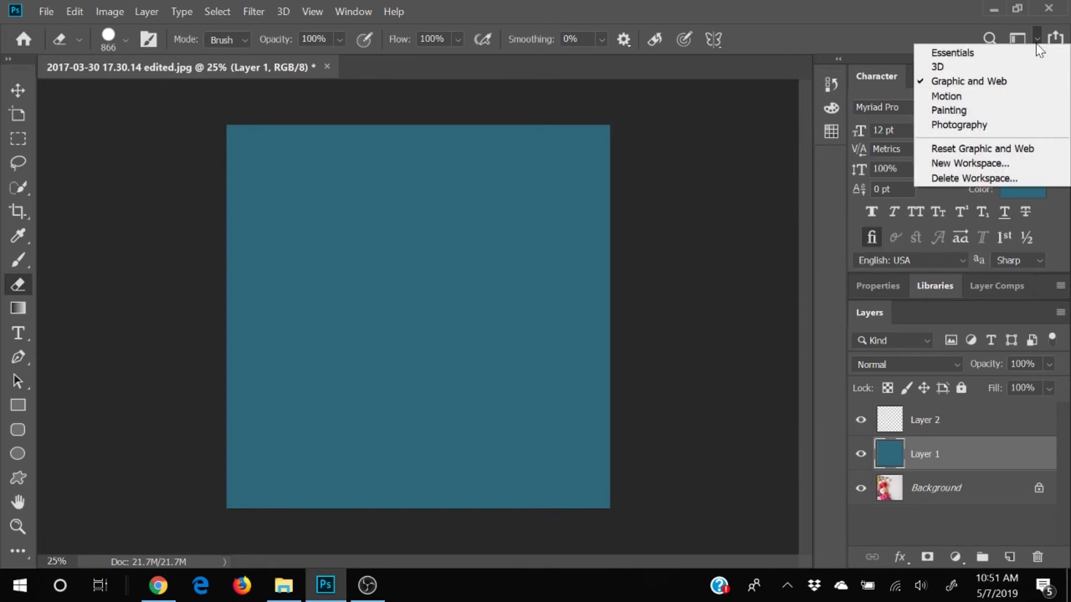
{"action": "left_click", "coordinate": [962, 110]}
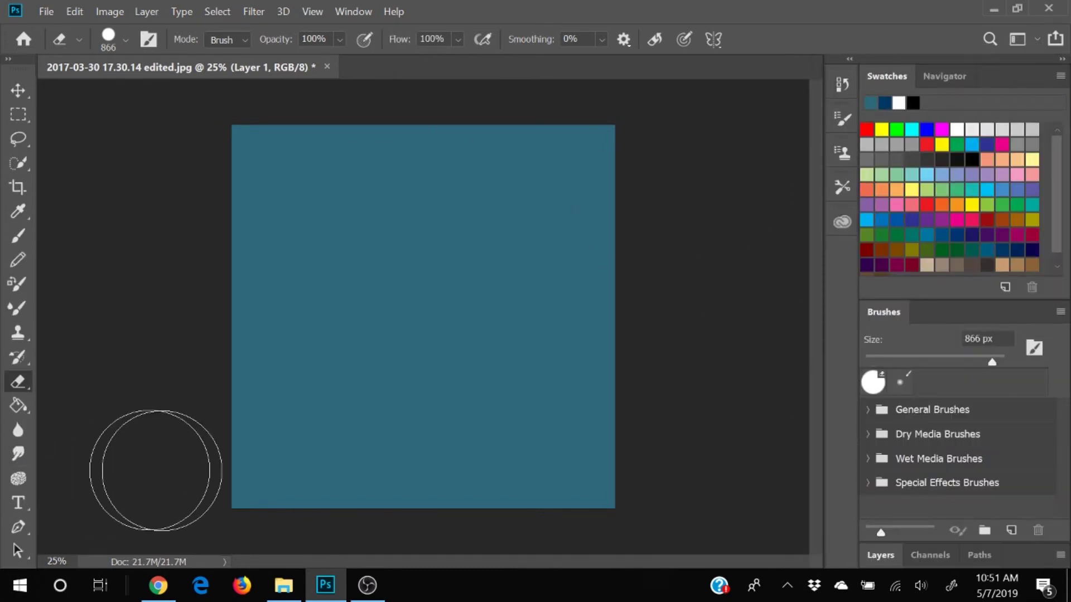
{"action": "left_click", "coordinate": [1036, 39]}
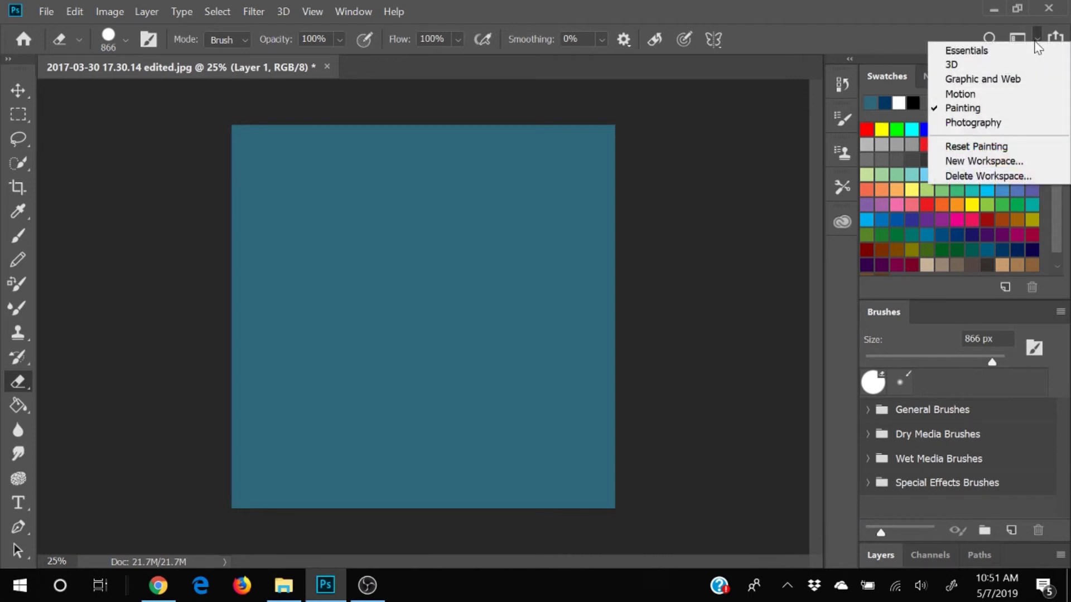
{"action": "left_click", "coordinate": [965, 52]}
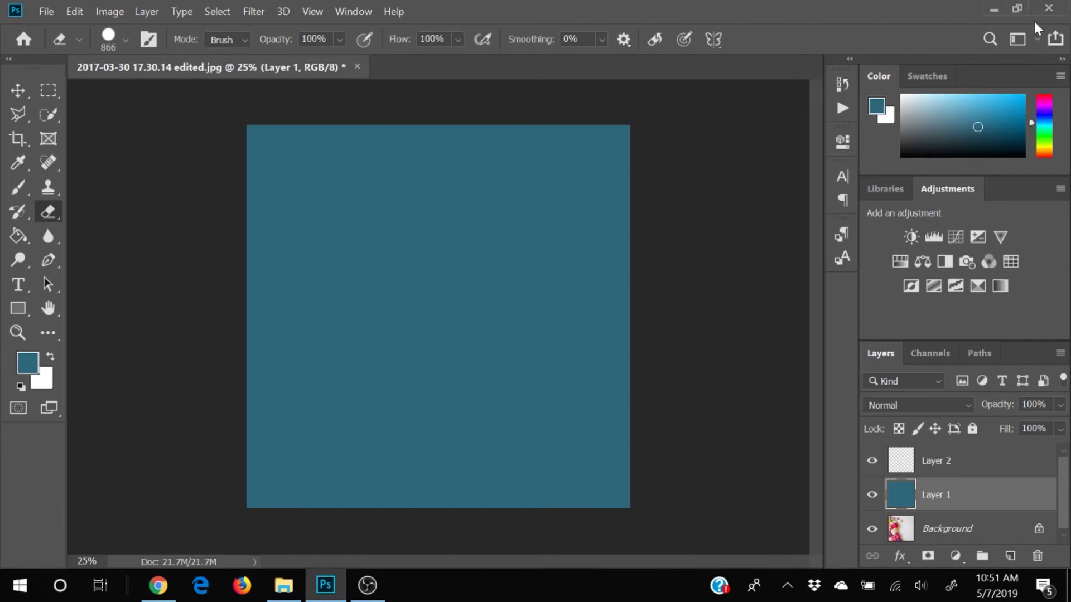
- Save a new workspace 'my workspace' including keyboard shortcuts, menus and toolbar
{"action": "left_click", "coordinate": [1037, 36]}
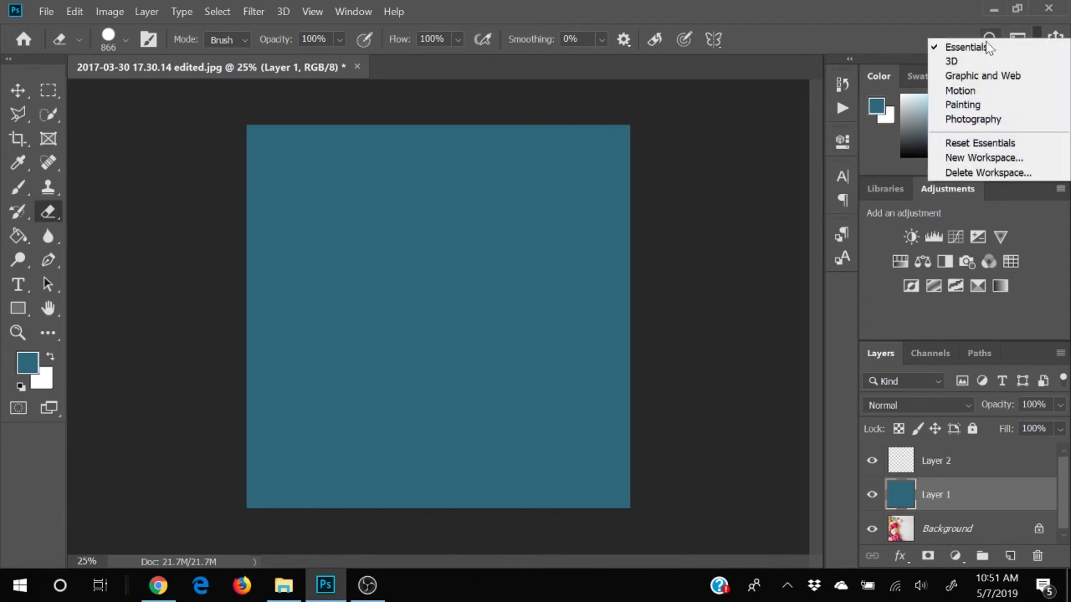
{"action": "left_click", "coordinate": [995, 162]}
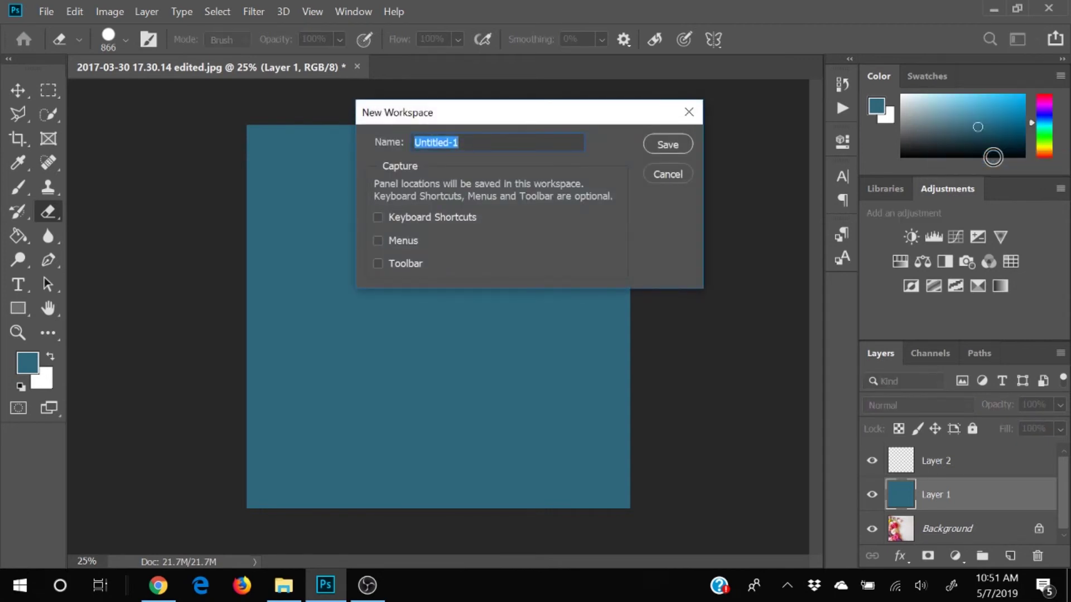
{"action": "type", "text": "my work"}
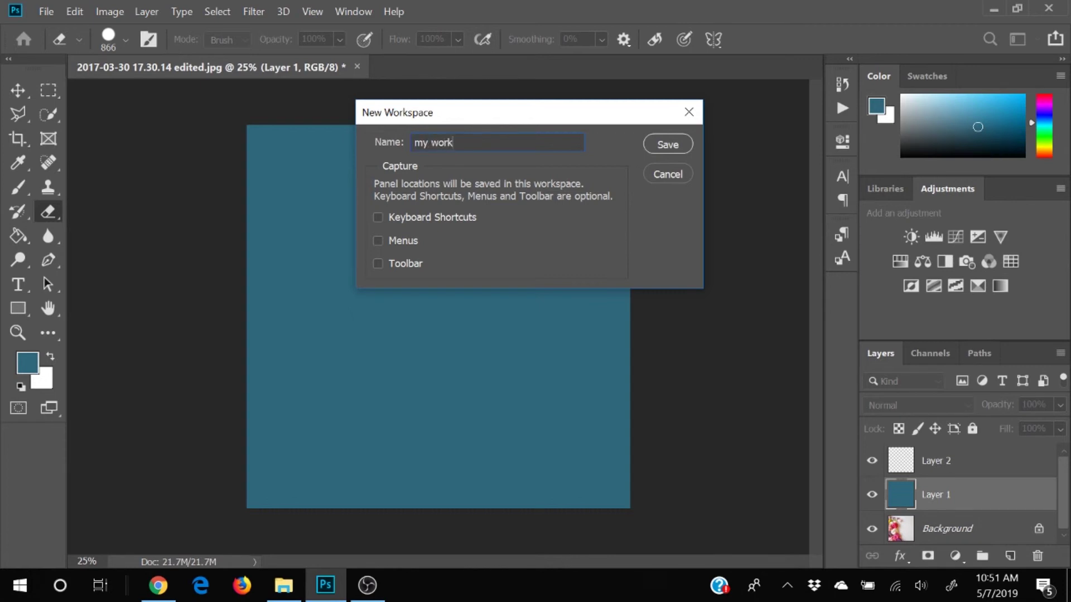
{"action": "type", "text": "space"}
{"action": "left_click", "coordinate": [664, 144]}
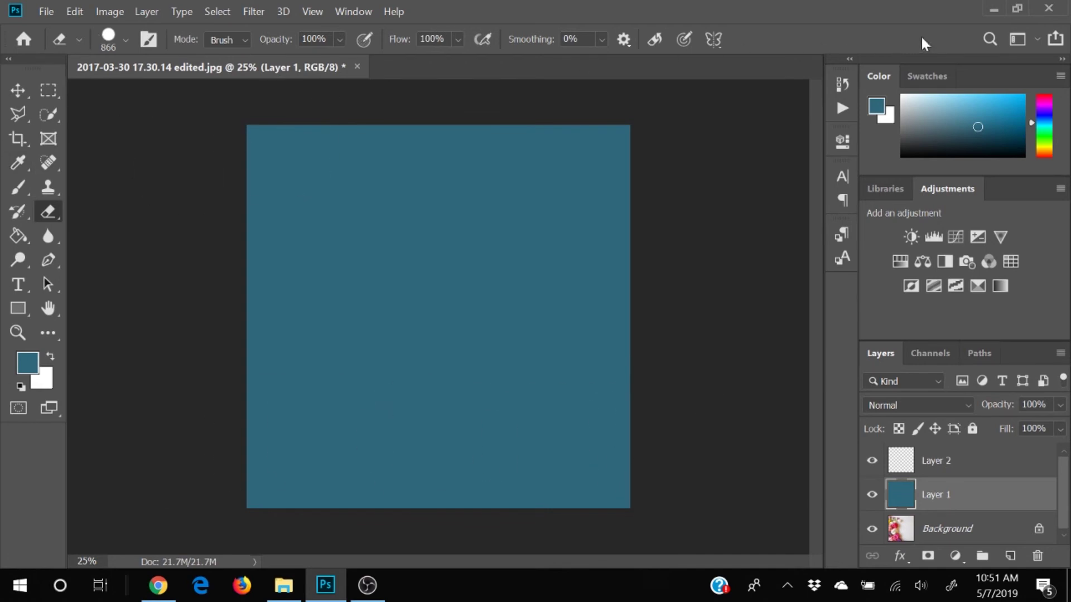
{"action": "left_click", "coordinate": [1030, 38]}
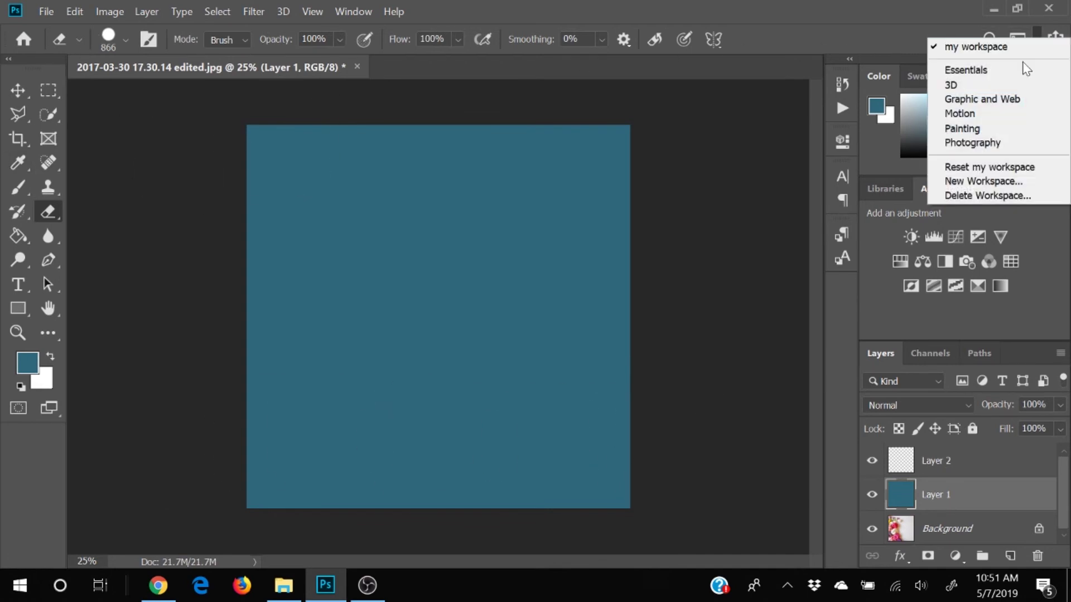
{"action": "left_click", "coordinate": [1016, 99]}
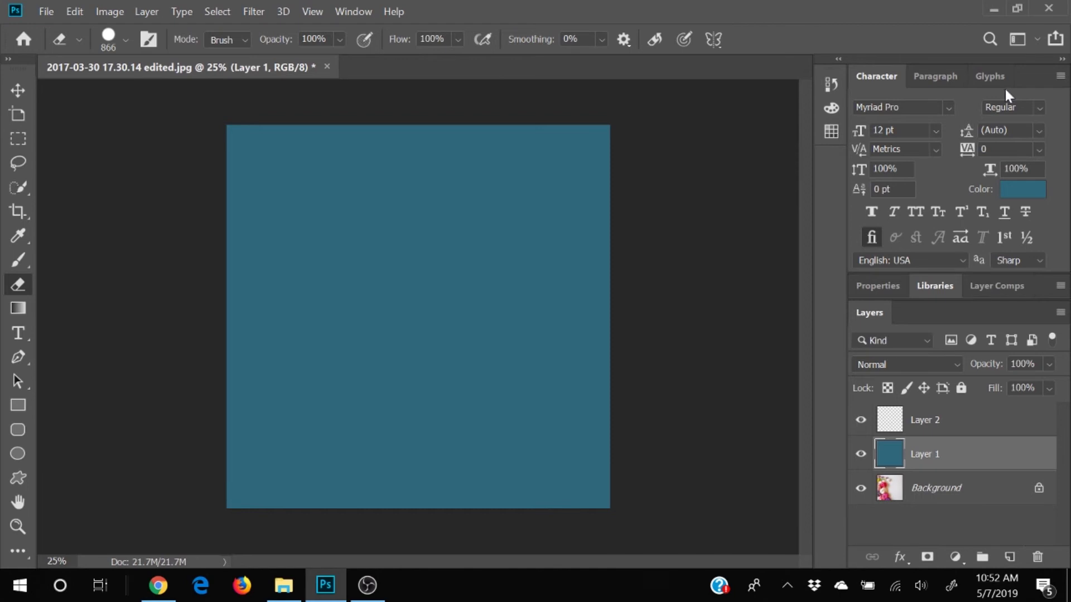
{"action": "left_click", "coordinate": [1036, 39]}
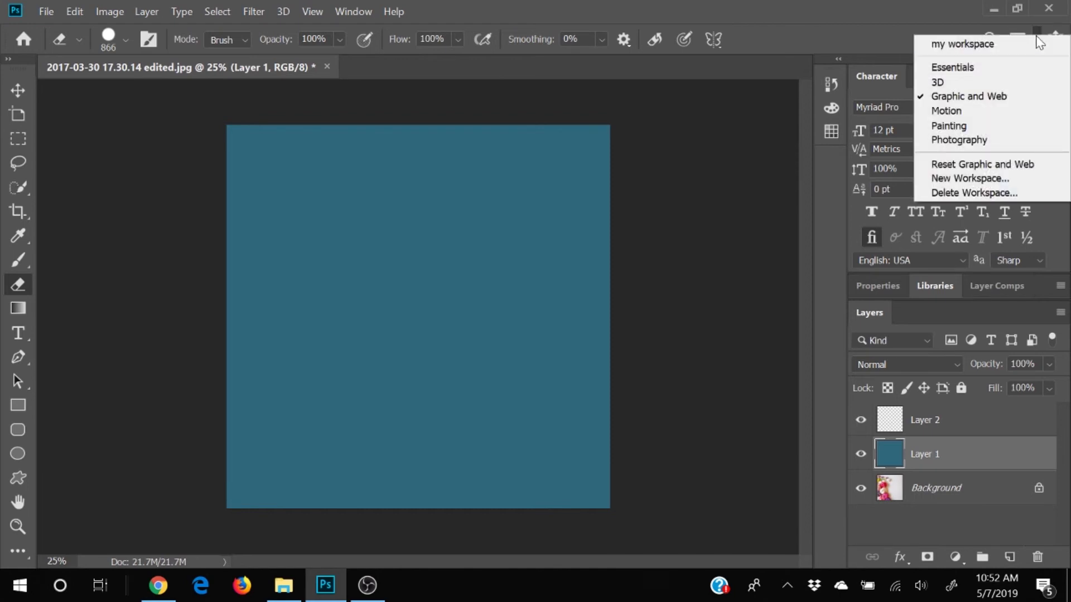
{"action": "left_click", "coordinate": [1023, 42]}
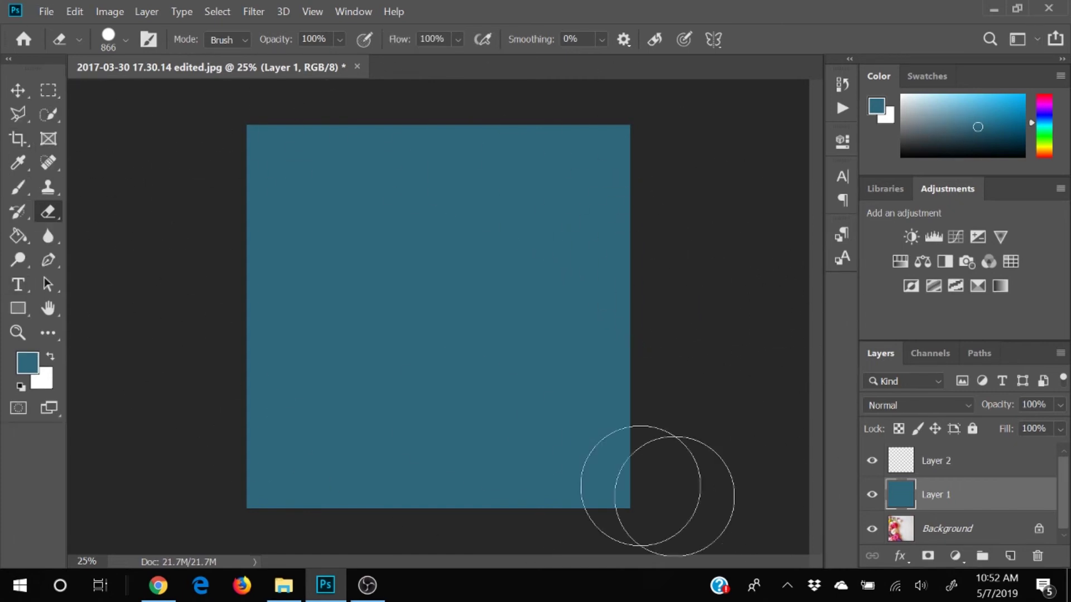
{"action": "left_click", "coordinate": [1040, 39]}
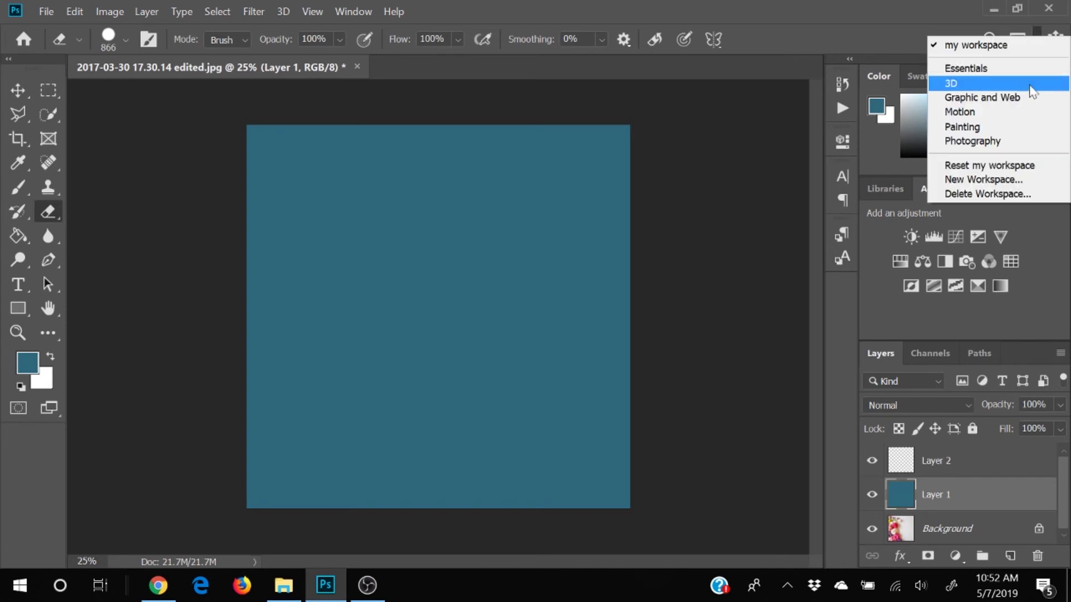
{"action": "left_click", "coordinate": [1027, 169]}
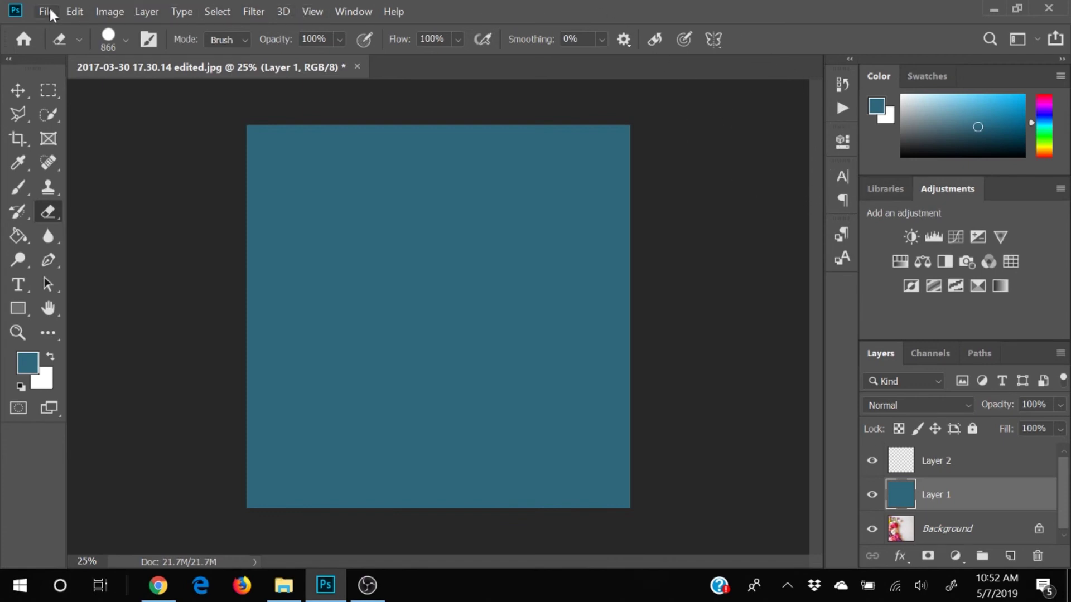
- In Interface preferences, keep UI Scaling on Auto and set UI Font Size to Medium
{"action": "left_click", "coordinate": [75, 11]}
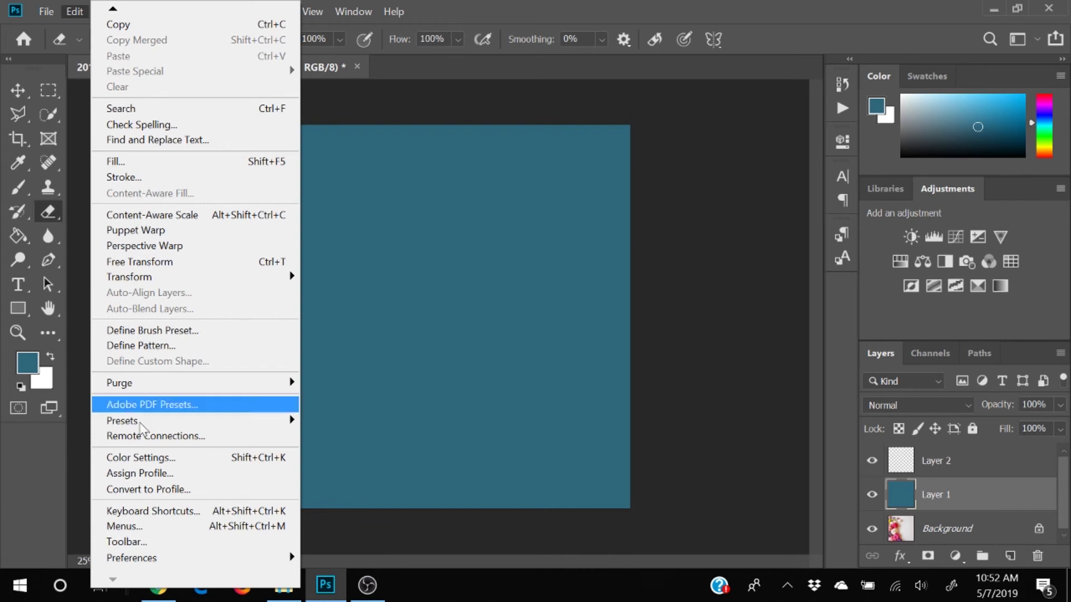
{"action": "mouse_move", "coordinate": [131, 558]}
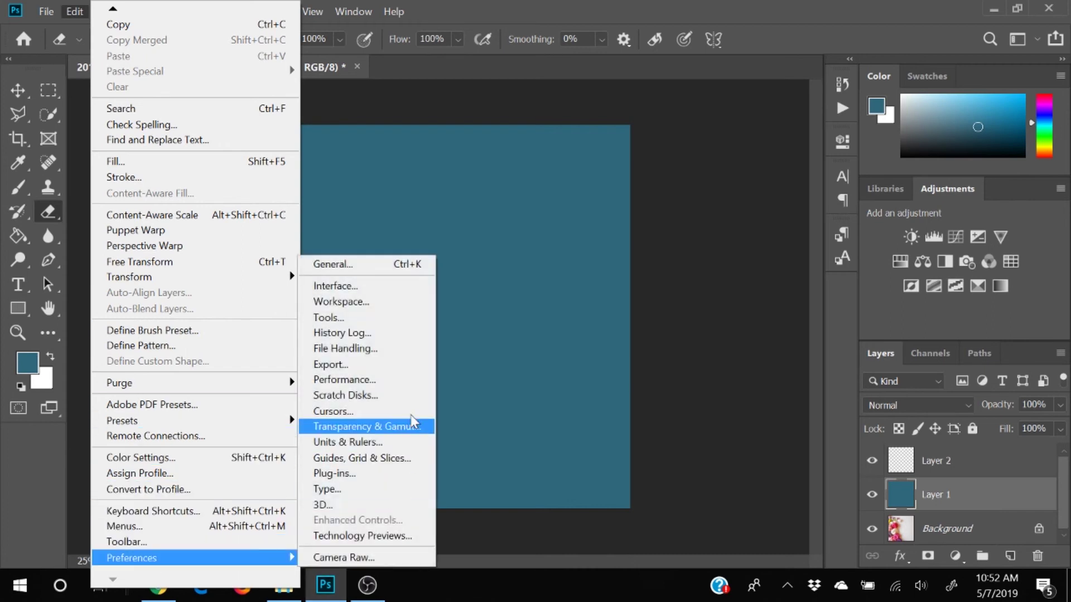
{"action": "left_click", "coordinate": [410, 286]}
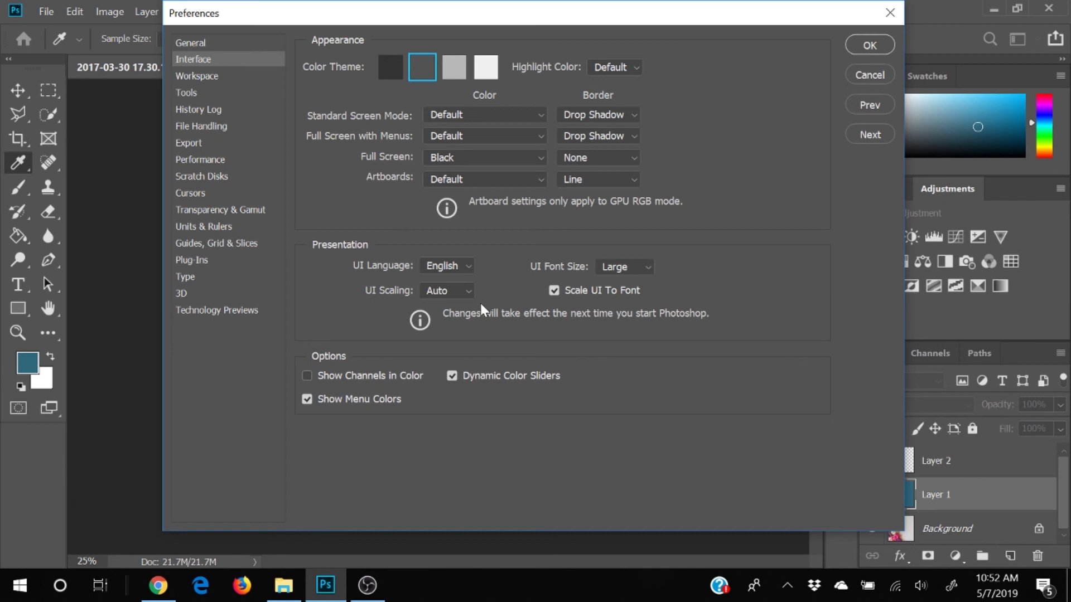
{"action": "left_click", "coordinate": [467, 288]}
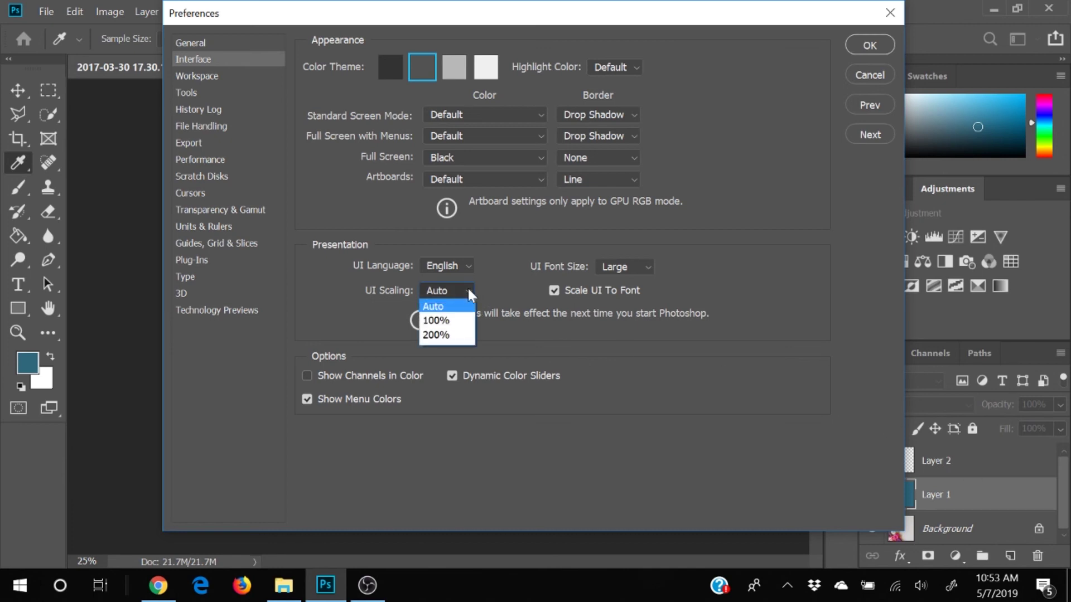
{"action": "left_click", "coordinate": [445, 313]}
{"action": "left_click", "coordinate": [648, 266]}
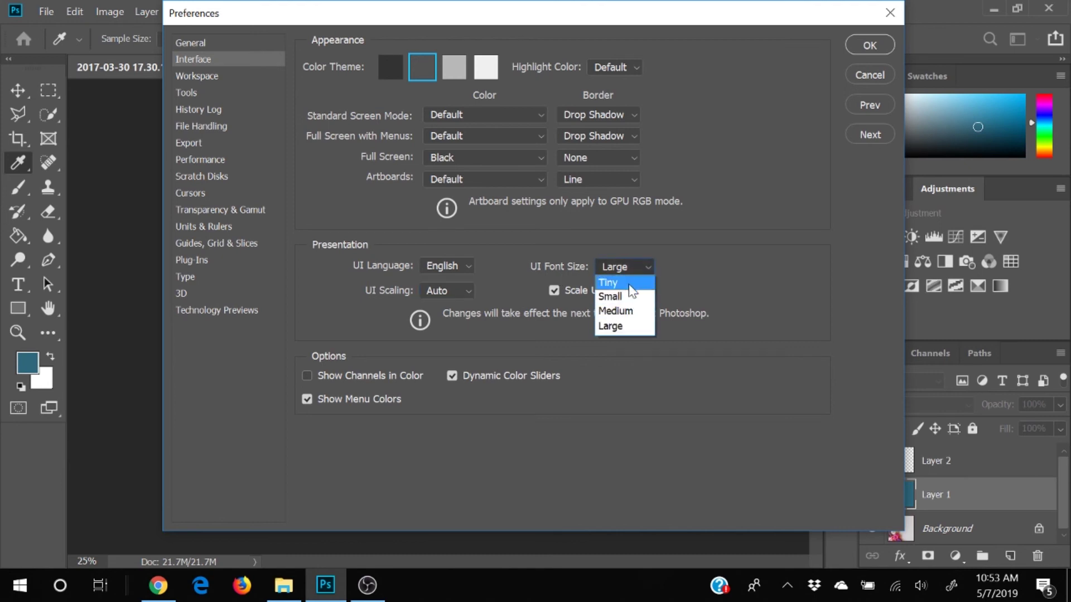
{"action": "left_click", "coordinate": [624, 314]}
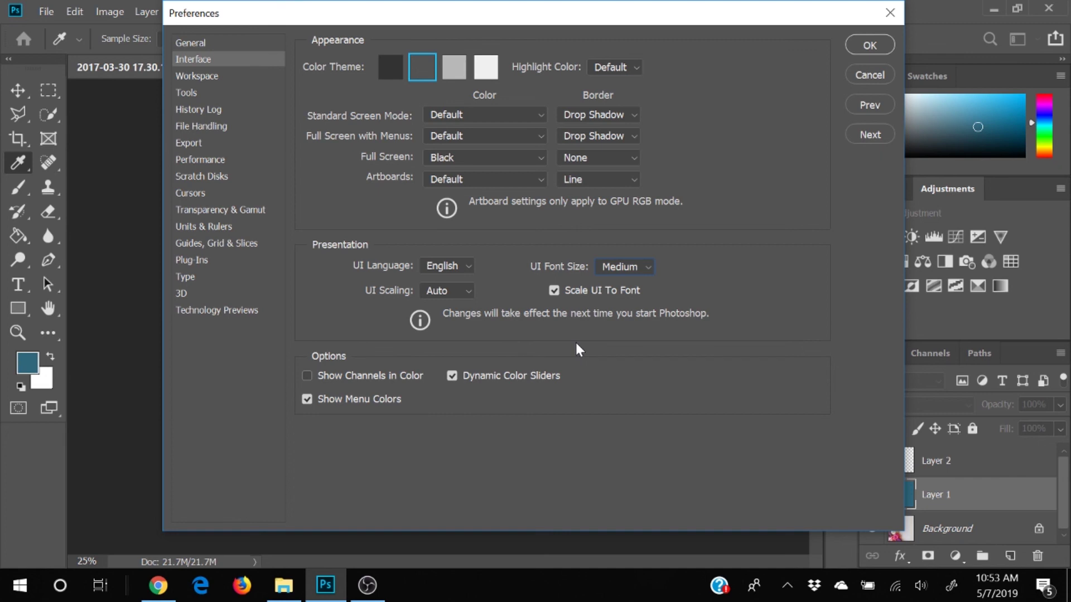
{"action": "left_click_drag", "start_coordinate": [670, 23], "coordinate": [620, 35]}
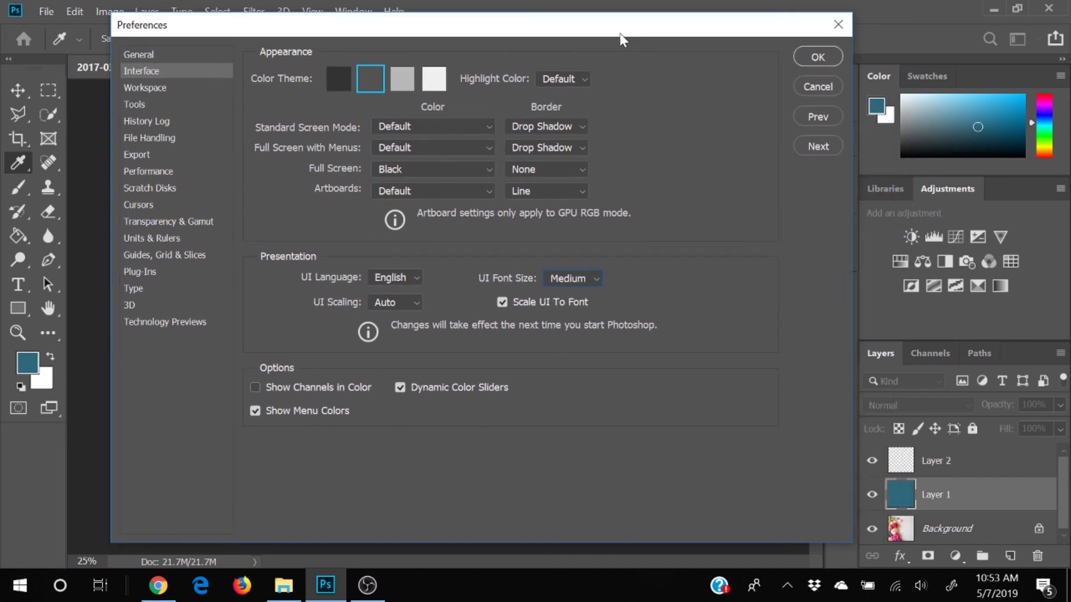
- Confirm Preferences with OK and hide Layer 1 to reveal the yarn and tulips photo
{"action": "left_click", "coordinate": [815, 61]}
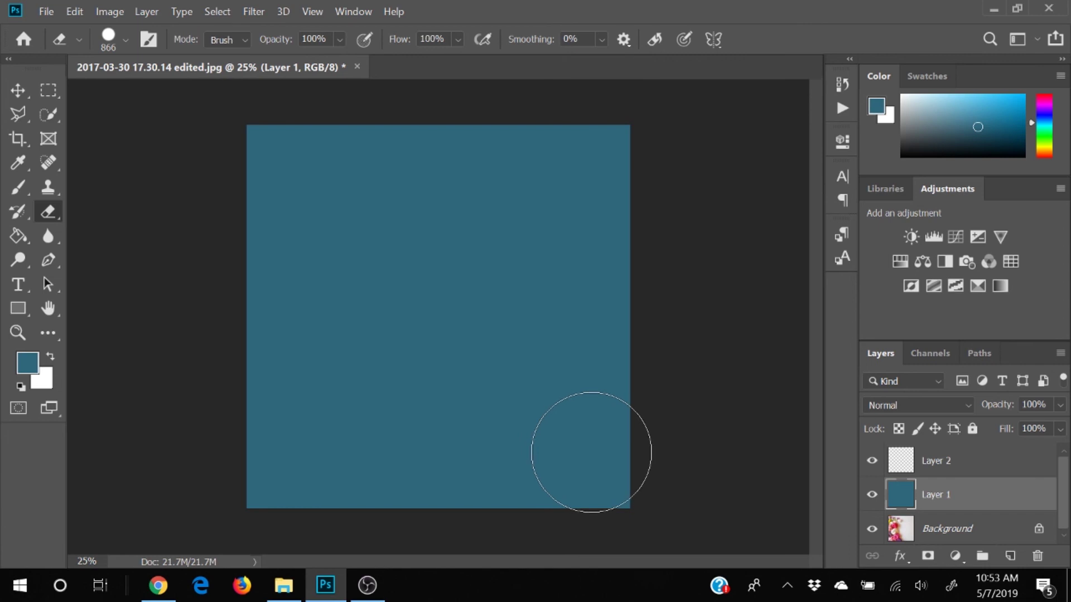
{"action": "left_click", "coordinate": [872, 497]}
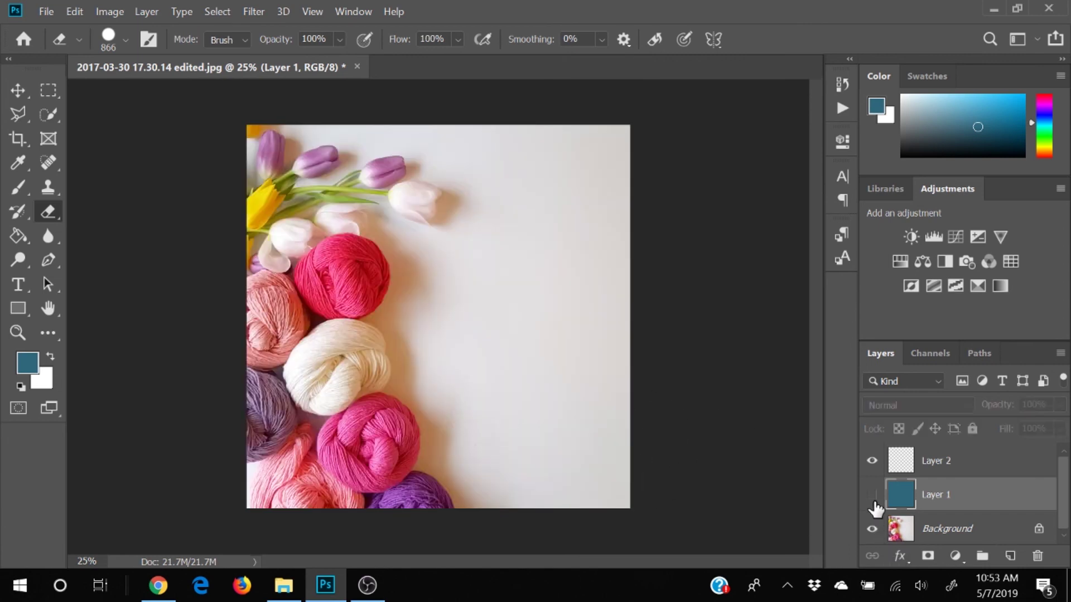